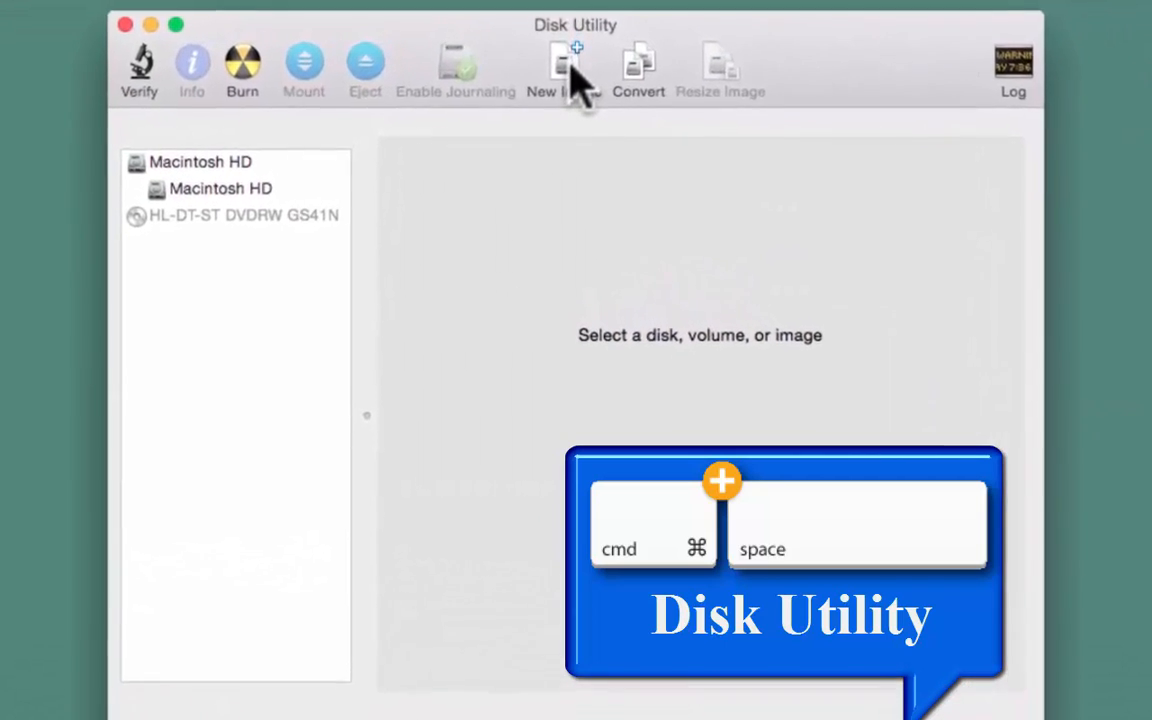
# Start a new blank disk image and set its file name to "test folder"
pyautogui.click(574, 72)
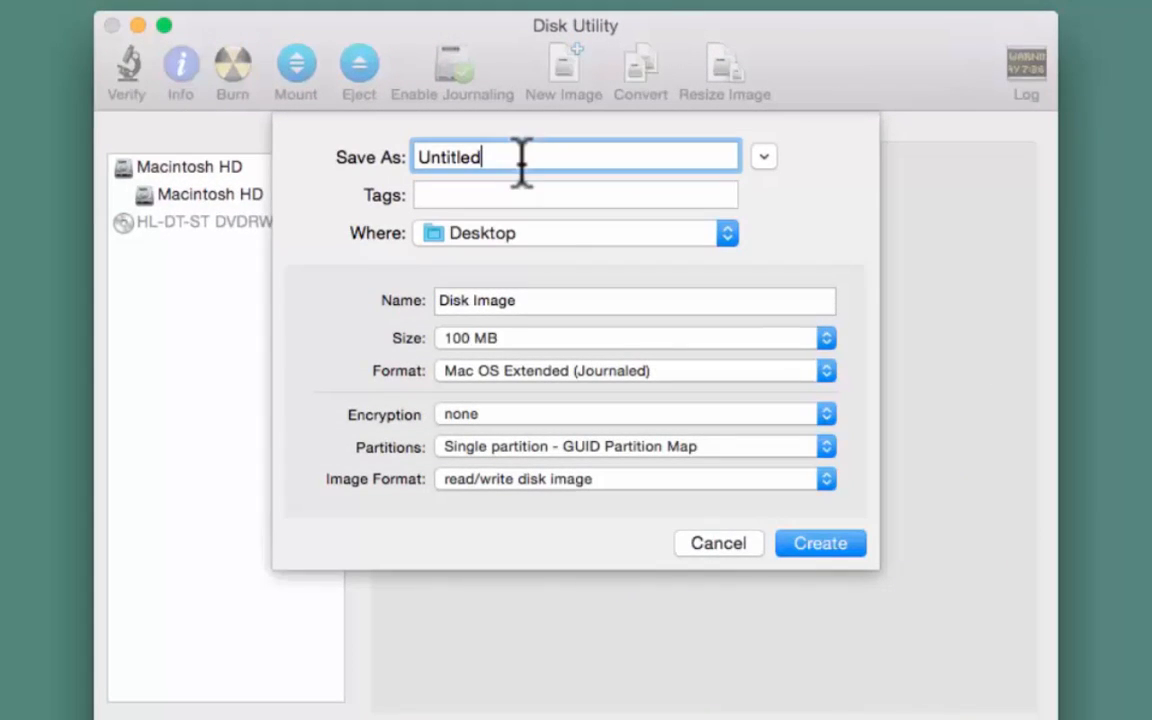
pyautogui.press('BackSpace')
pyautogui.press('BackSpace')
pyautogui.press('BackSpace')
pyautogui.press('BackSpace')
pyautogui.press('BackSpace')
pyautogui.press('BackSpace')
pyautogui.press('BackSpace')
pyautogui.press('BackSpace')
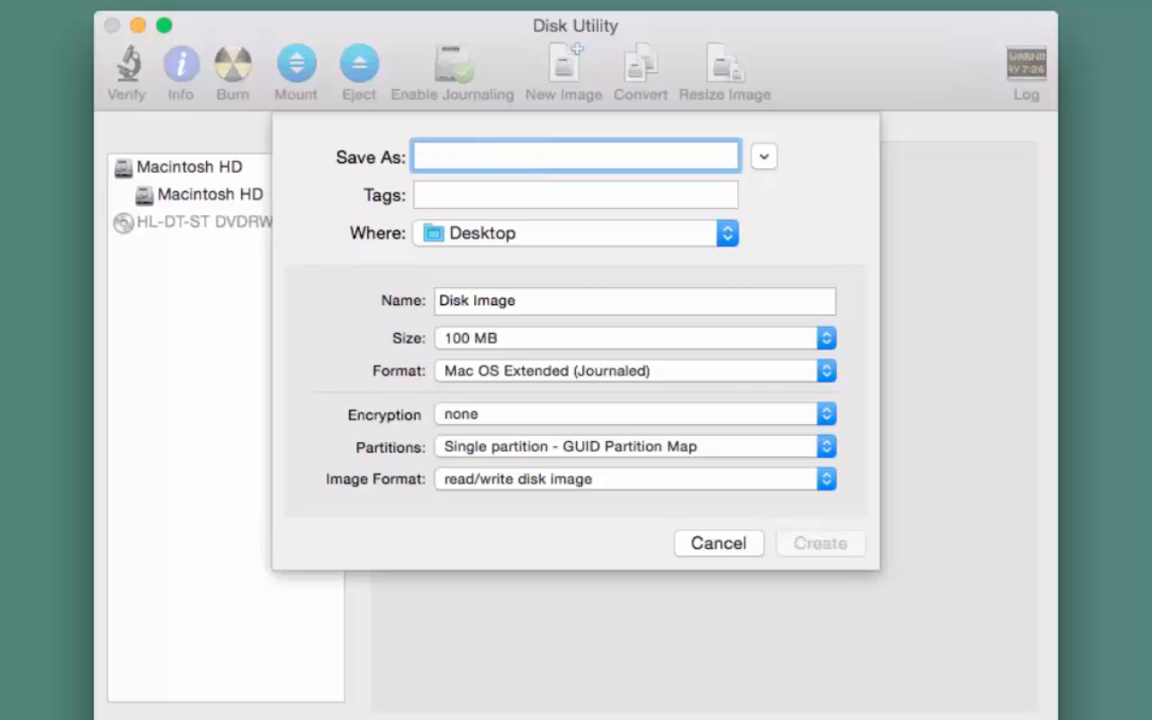
pyautogui.write('test folder')
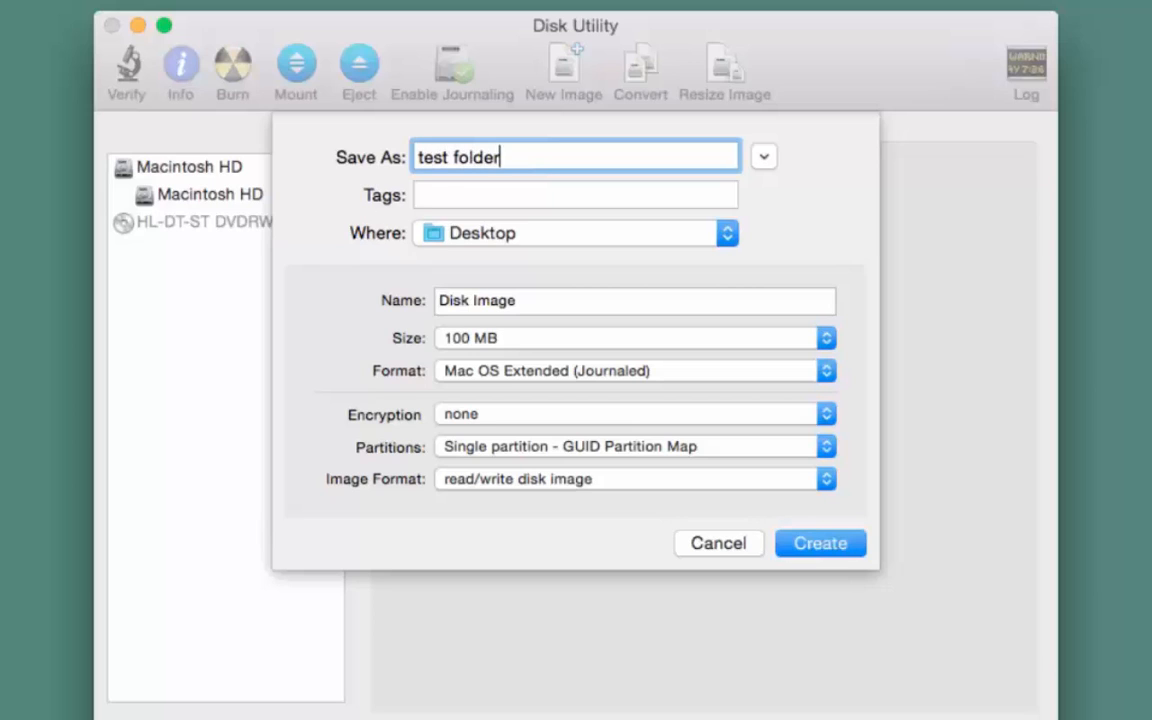
# Tag the disk image Orange and keep Desktop as the save location
pyautogui.click(481, 193)
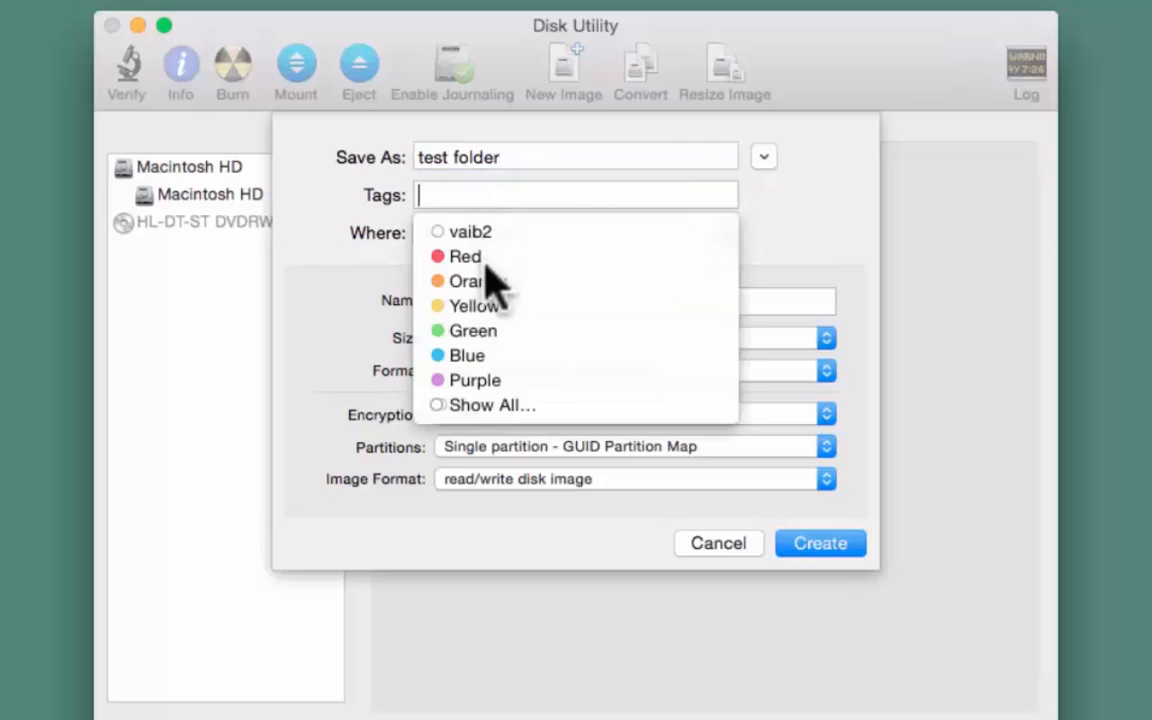
pyautogui.click(489, 281)
pyautogui.click(715, 210)
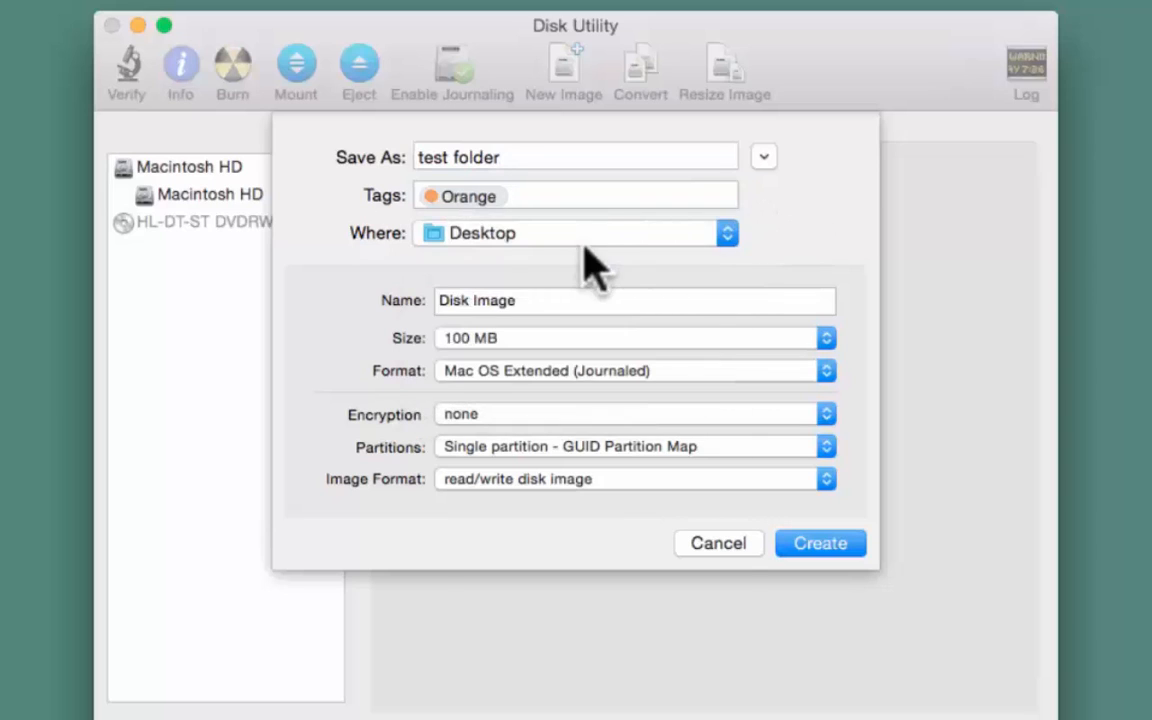
pyautogui.click(598, 236)
pyautogui.click(560, 236)
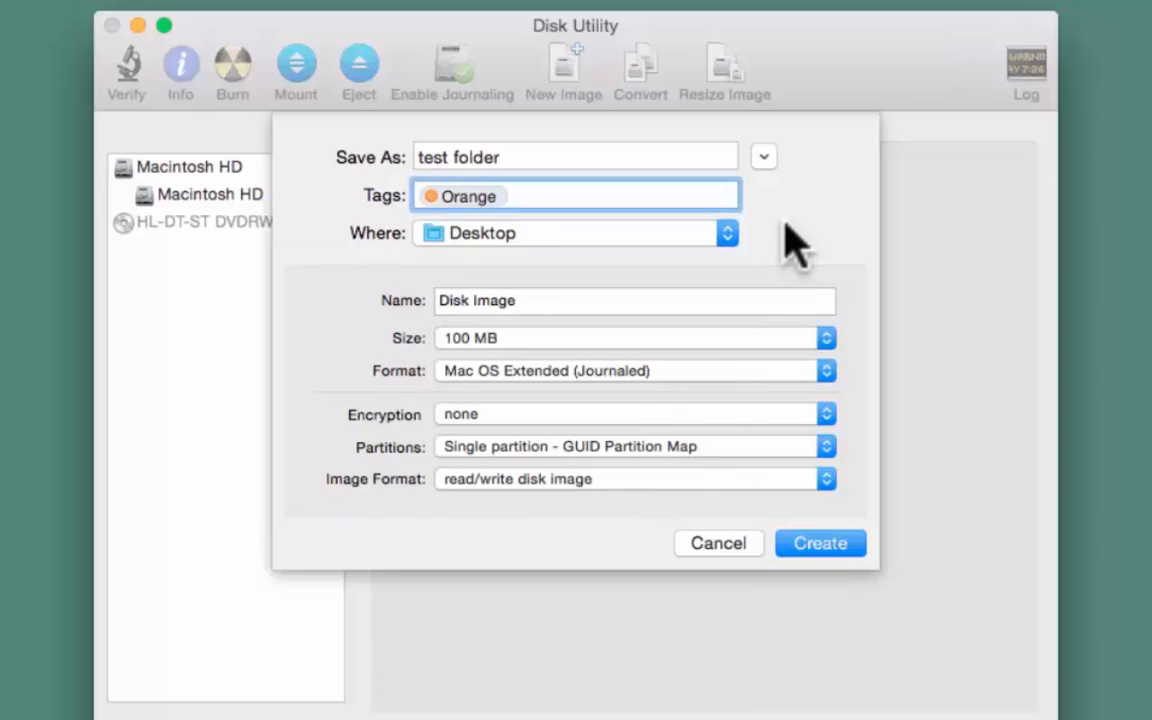
# Replace the default volume name of the disk image with the owner's full name
pyautogui.click(559, 302)
pyautogui.press('BackSpace')
pyautogui.press('BackSpace')
pyautogui.press('BackSpace')
pyautogui.press('BackSpace')
pyautogui.press('BackSpace')
pyautogui.press('BackSpace')
pyautogui.press('BackSpace')
pyautogui.press('BackSpace')
pyautogui.press('BackSpace')
pyautogui.press('BackSpace')
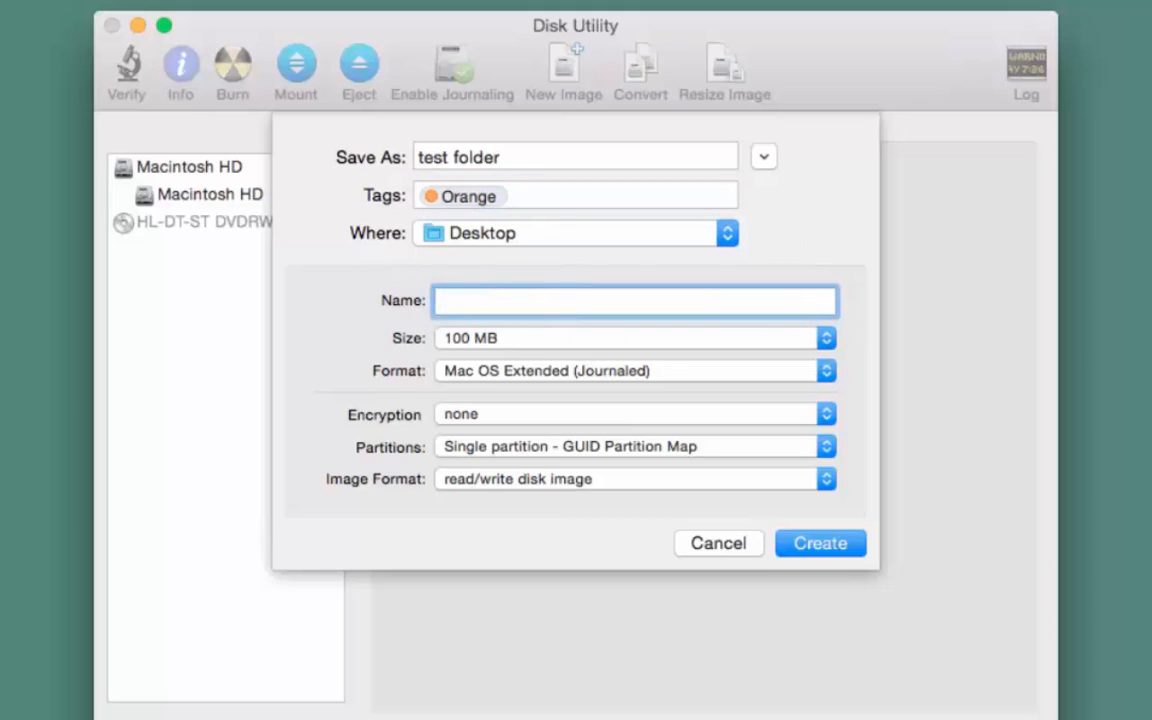
pyautogui.write('harish bali')
# Set a custom size of 1 GB for the disk image
pyautogui.click(828, 340)
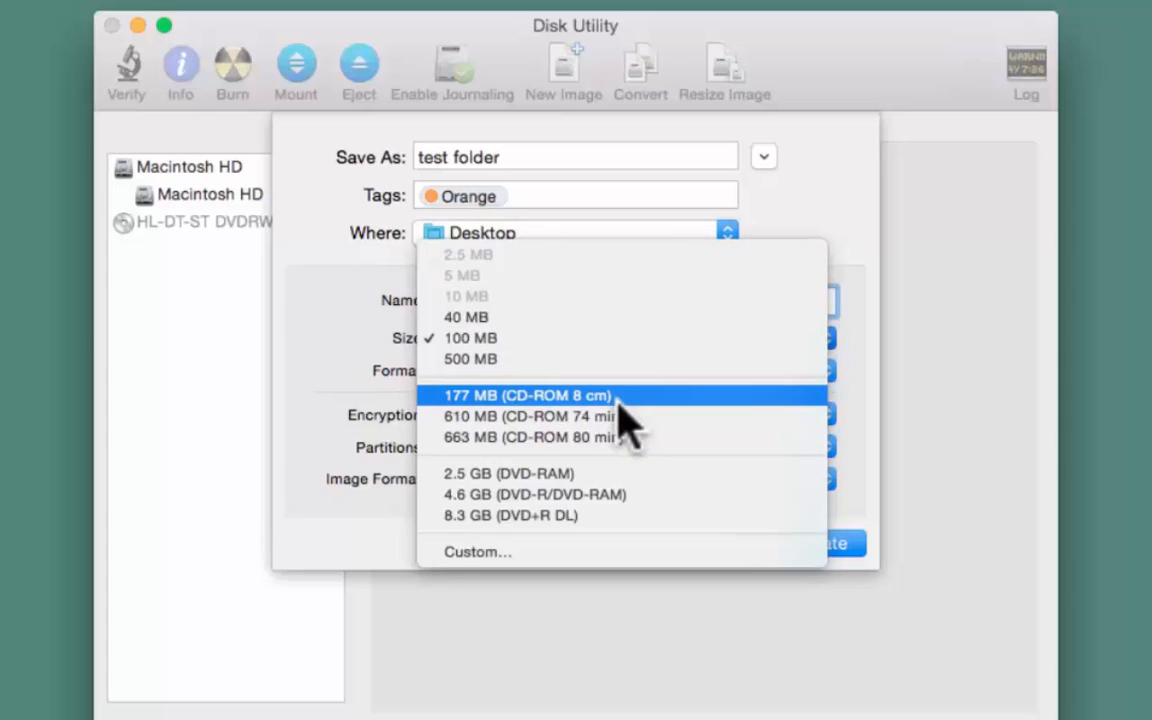
pyautogui.click(492, 552)
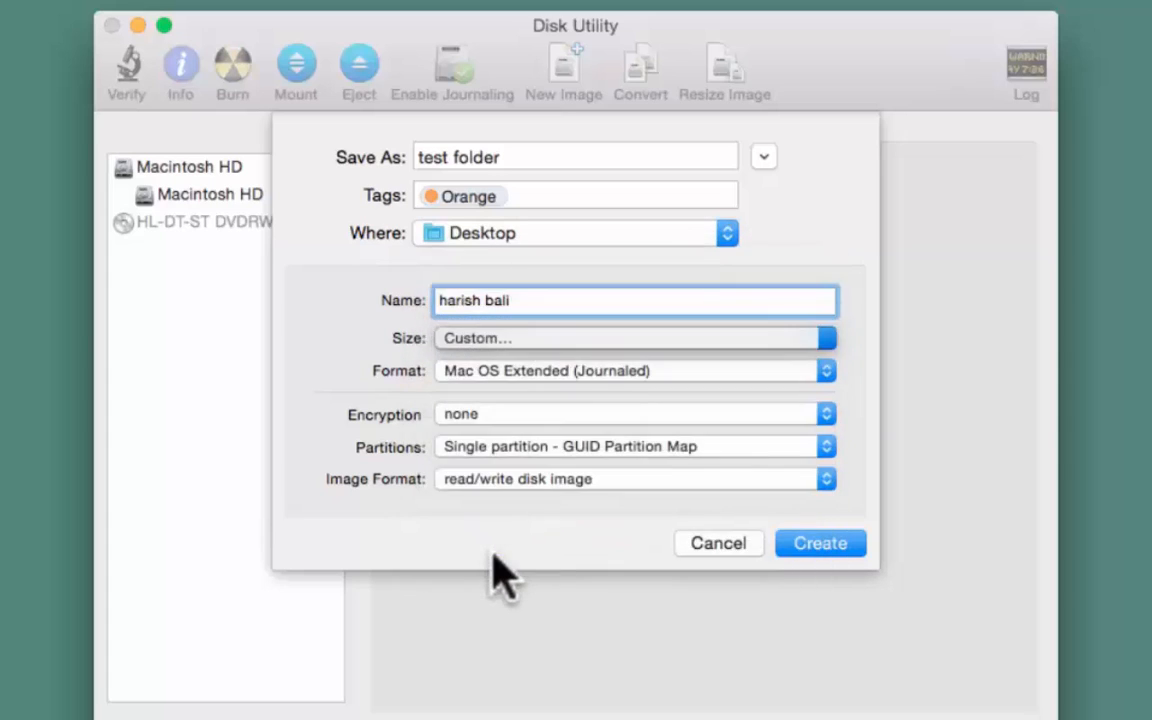
pyautogui.click(730, 175)
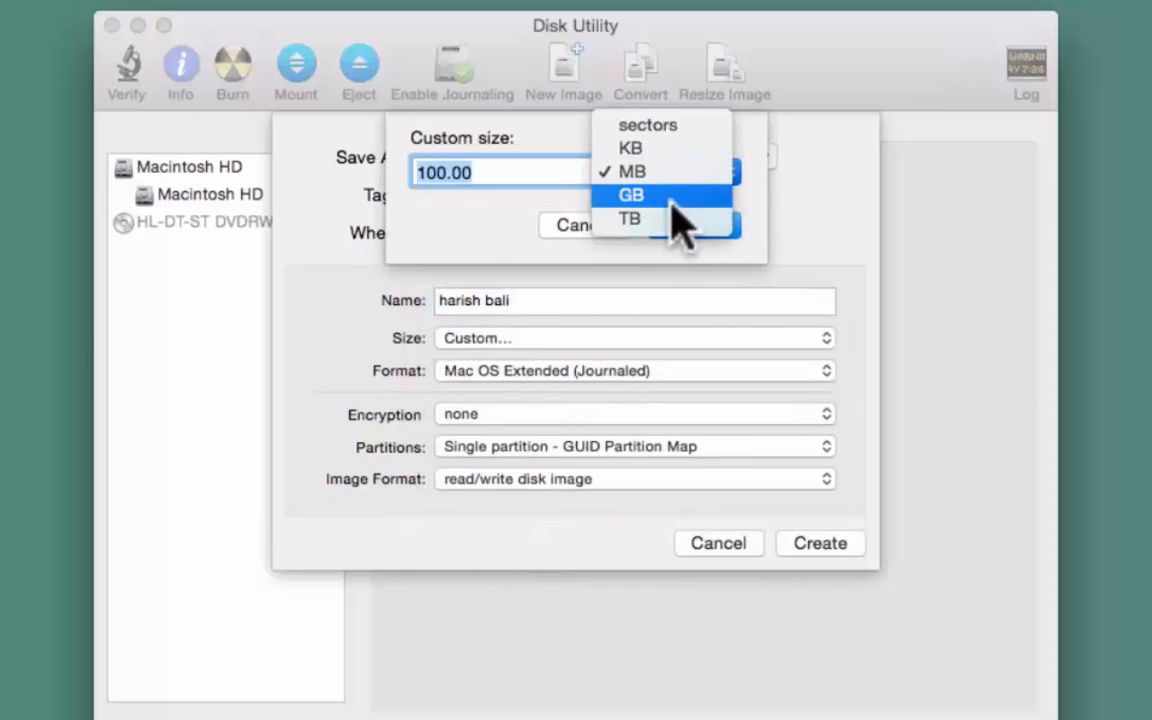
pyautogui.click(676, 196)
pyautogui.write('1')
pyautogui.click(660, 228)
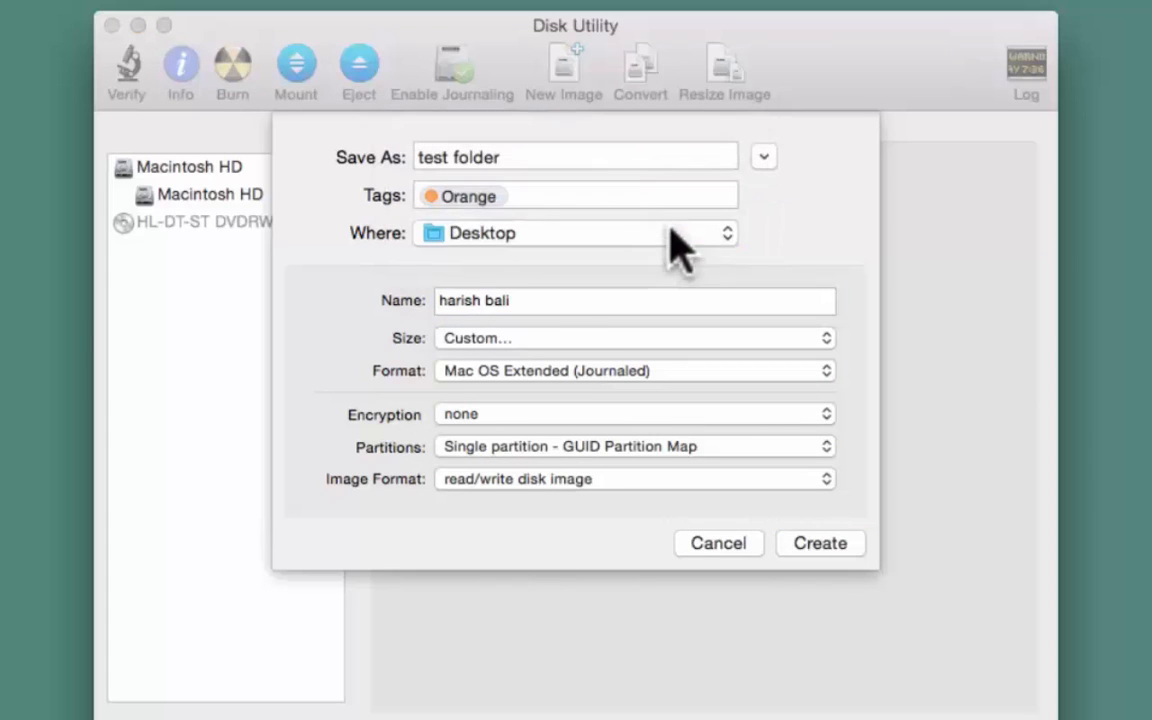
# Keep the Mac OS Extended (Journaled) format and set the encryption to 128-bit AES encryption (recommended)
pyautogui.click(826, 375)
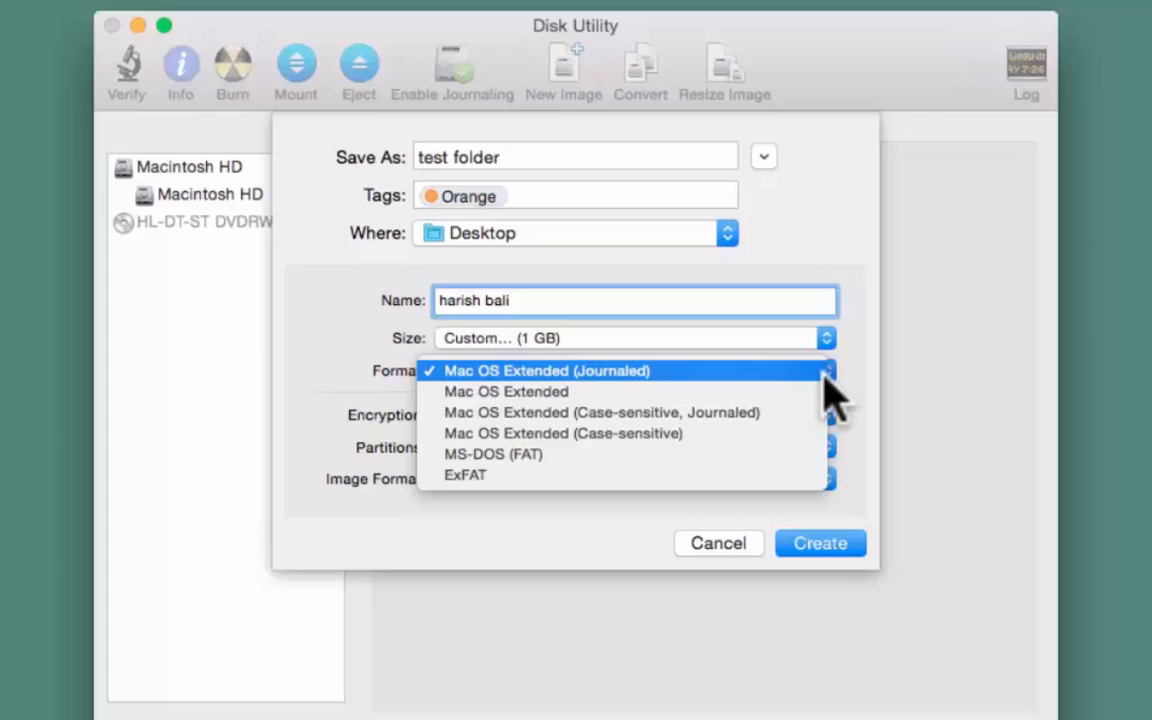
pyautogui.click(825, 378)
pyautogui.click(820, 412)
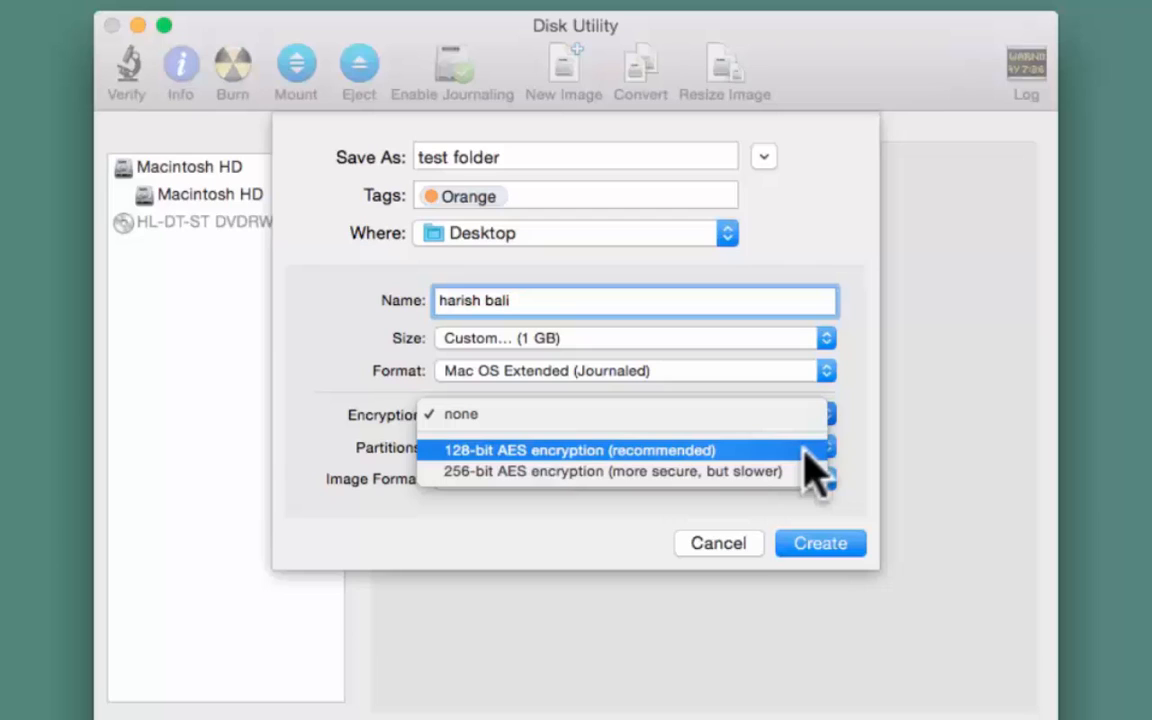
pyautogui.click(815, 452)
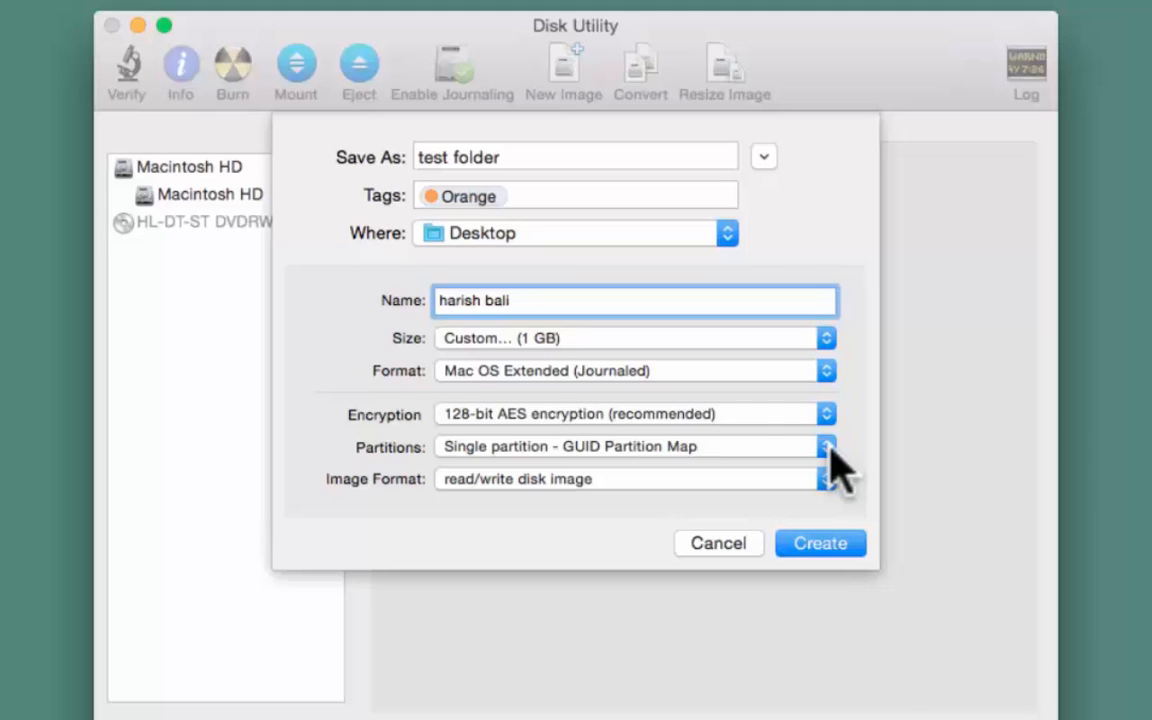
# Set the partitions to Single partition - Apple Partition Map and keep the image format as read/write disk image
pyautogui.click(829, 449)
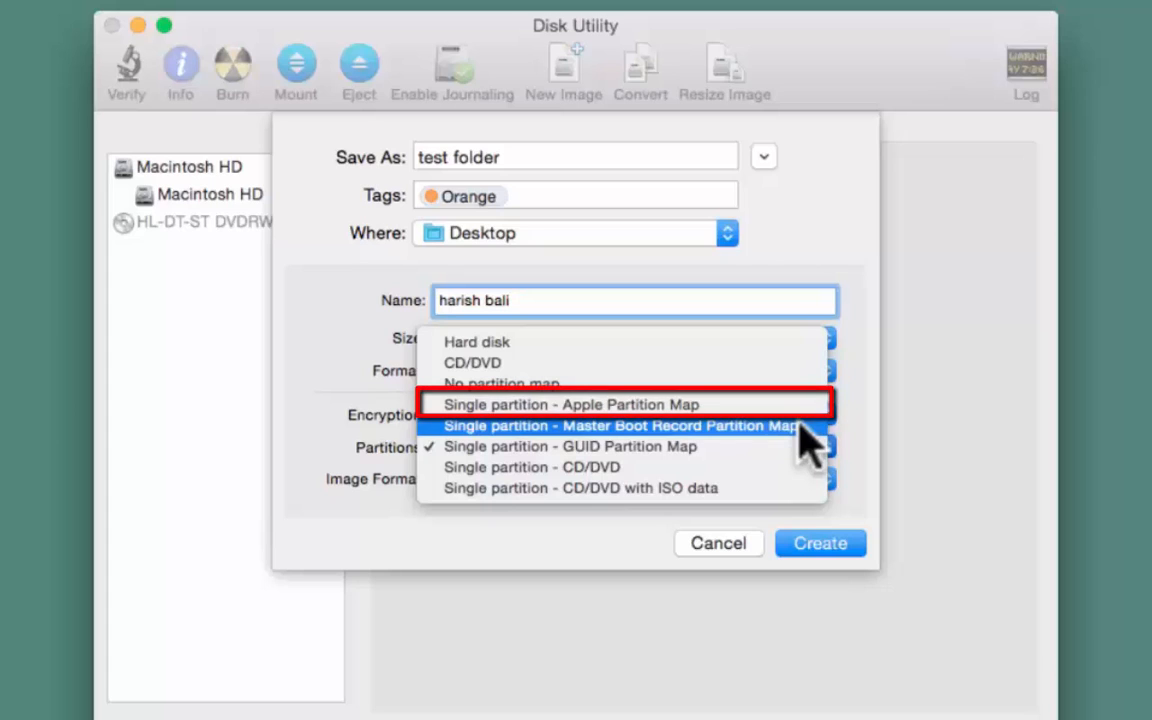
pyautogui.click(755, 408)
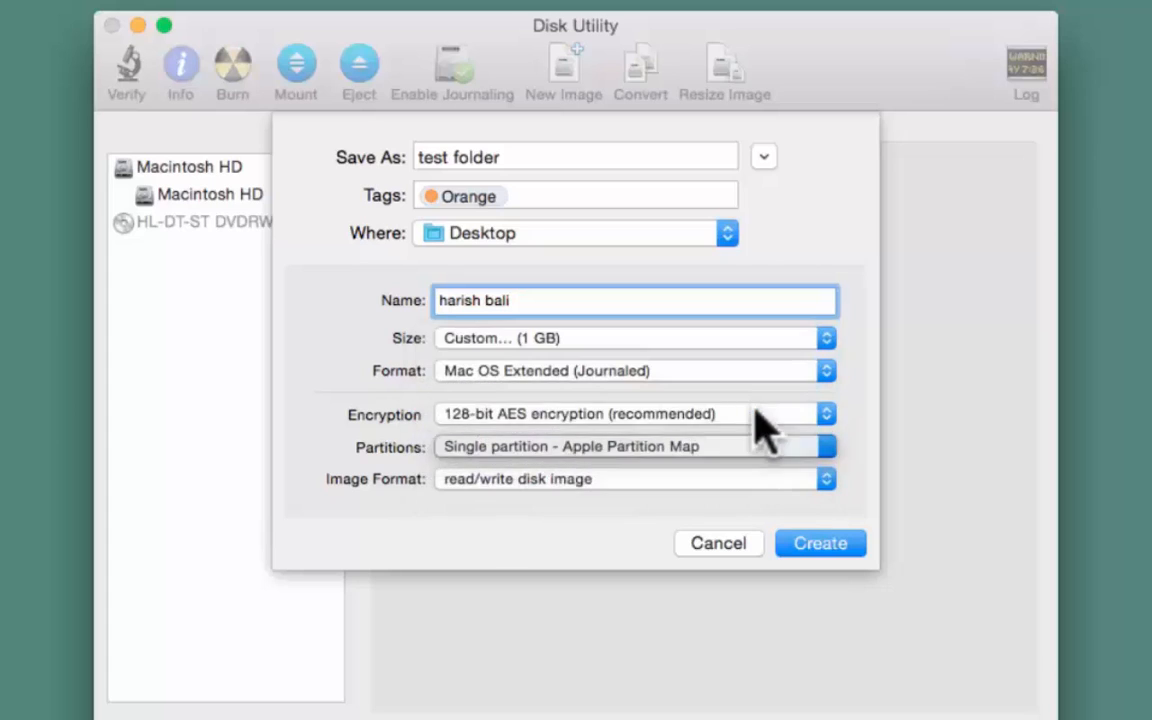
pyautogui.click(826, 479)
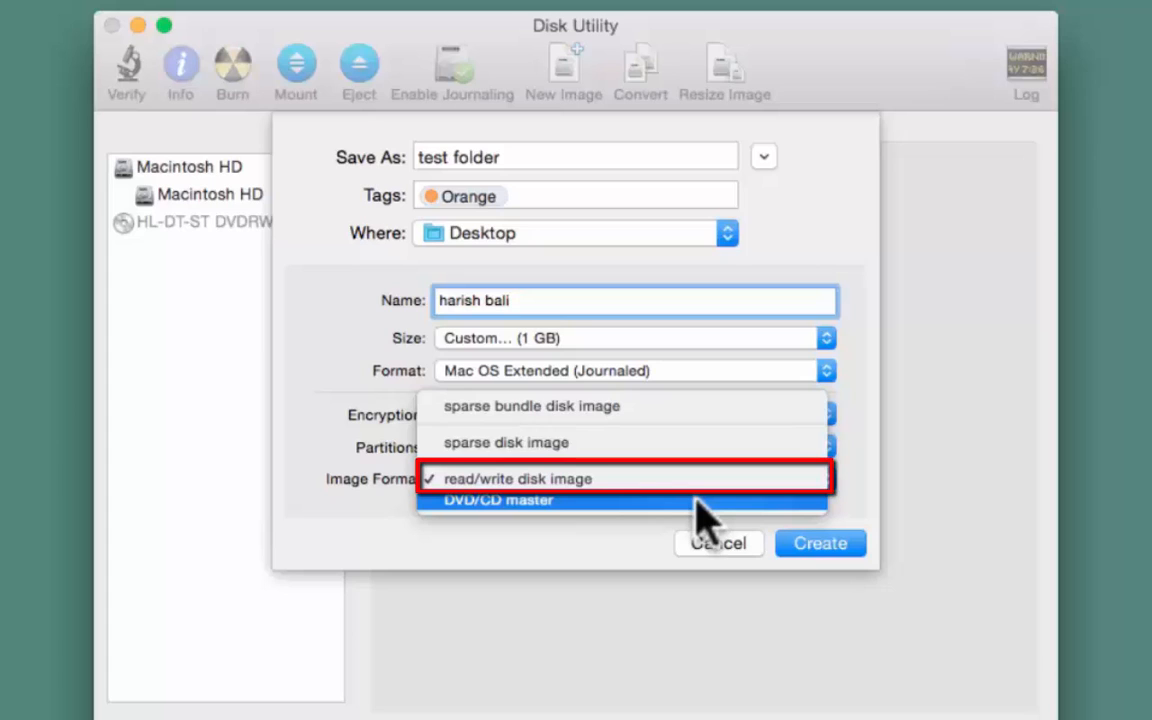
pyautogui.click(615, 485)
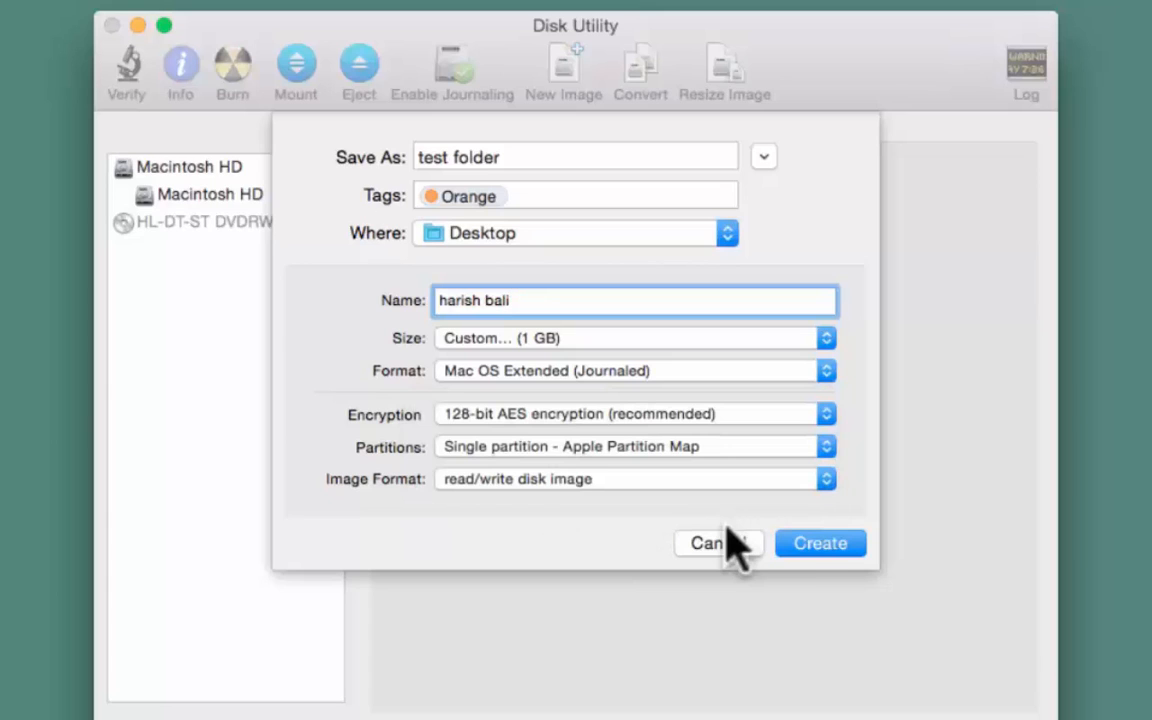
# Create the disk image, securing it with a new verified password that is not remembered in the keychain
pyautogui.click(806, 542)
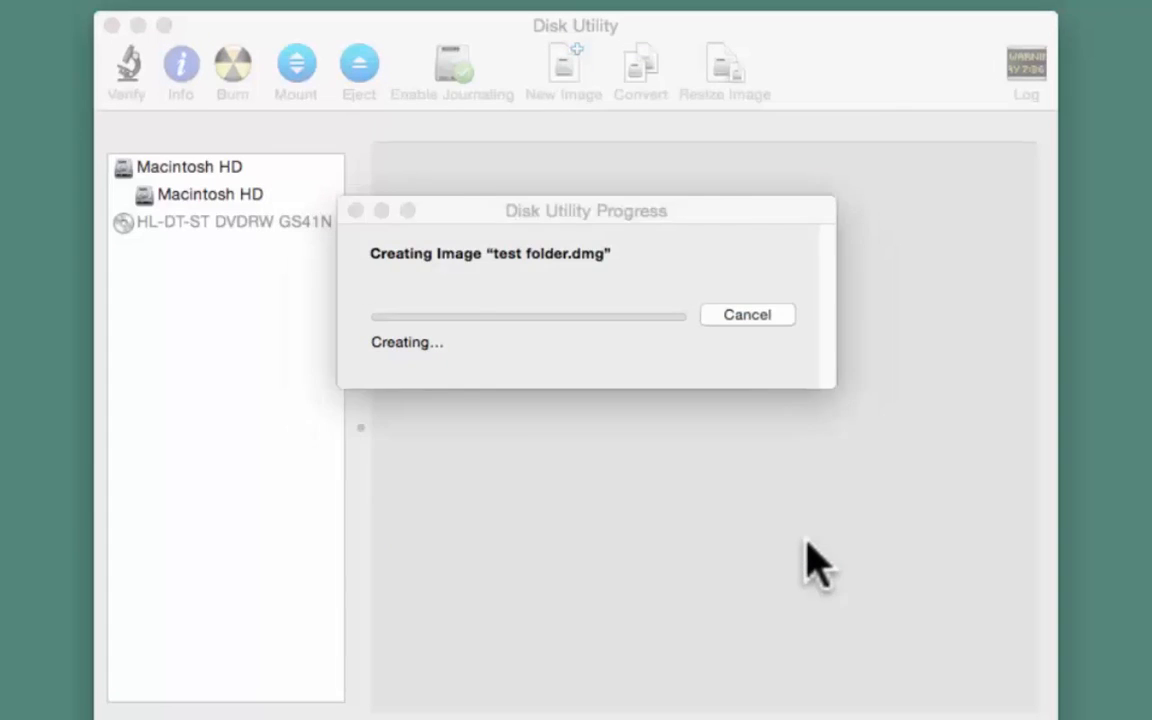
pyautogui.write('p')
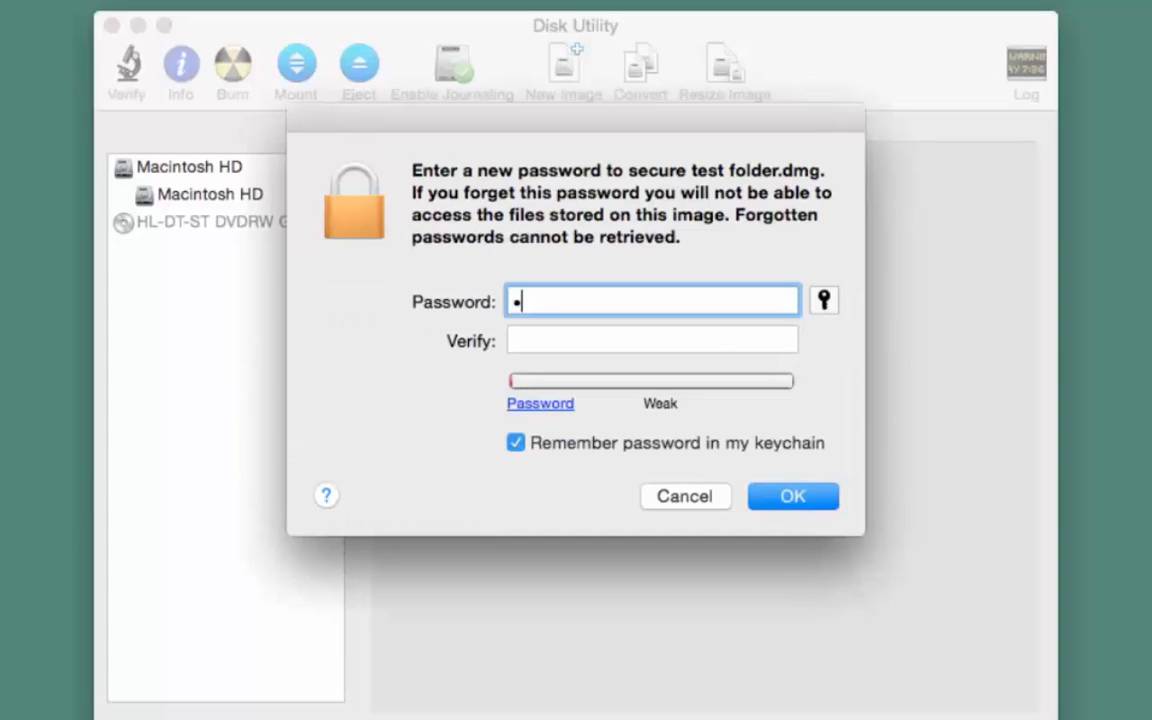
pyautogui.write('••••••••••')
pyautogui.press('Tab')
pyautogui.write('••')
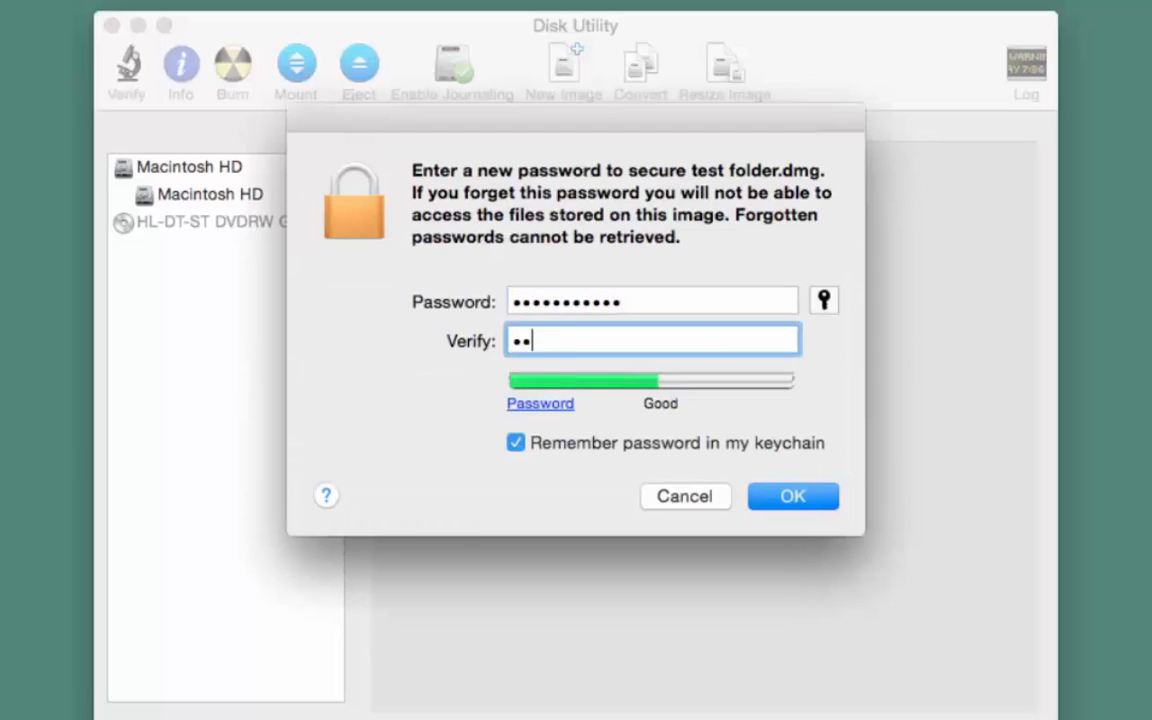
pyautogui.write('•••••••••')
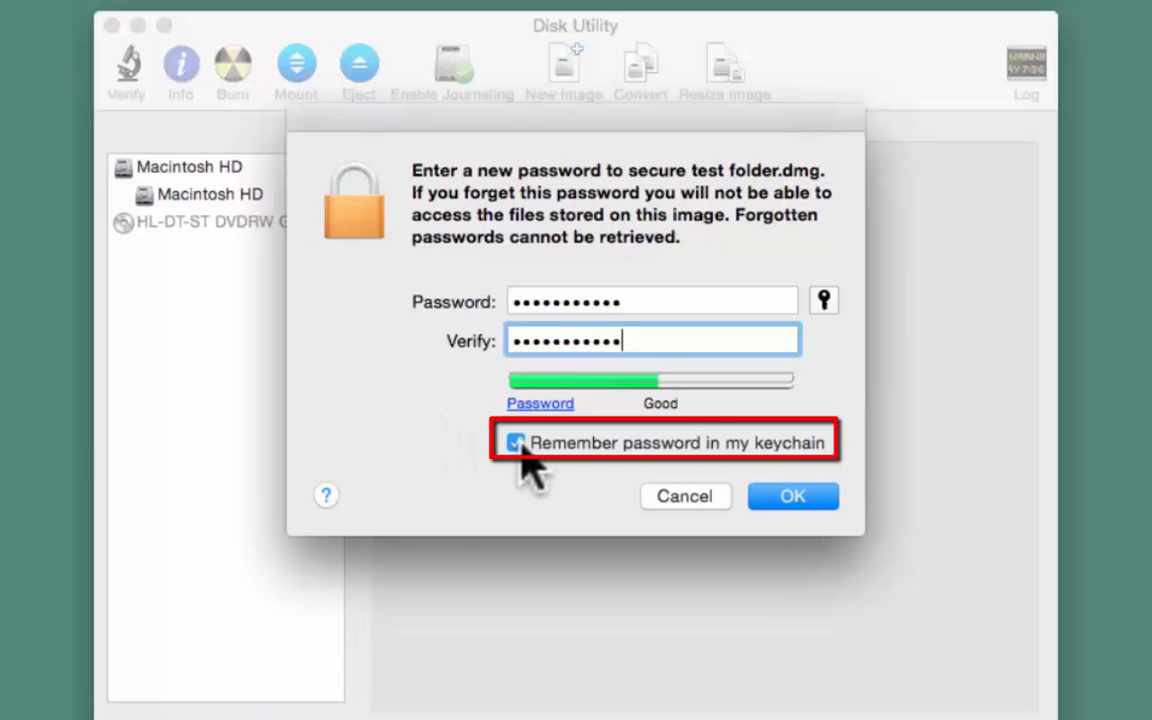
pyautogui.click(518, 444)
pyautogui.click(766, 495)
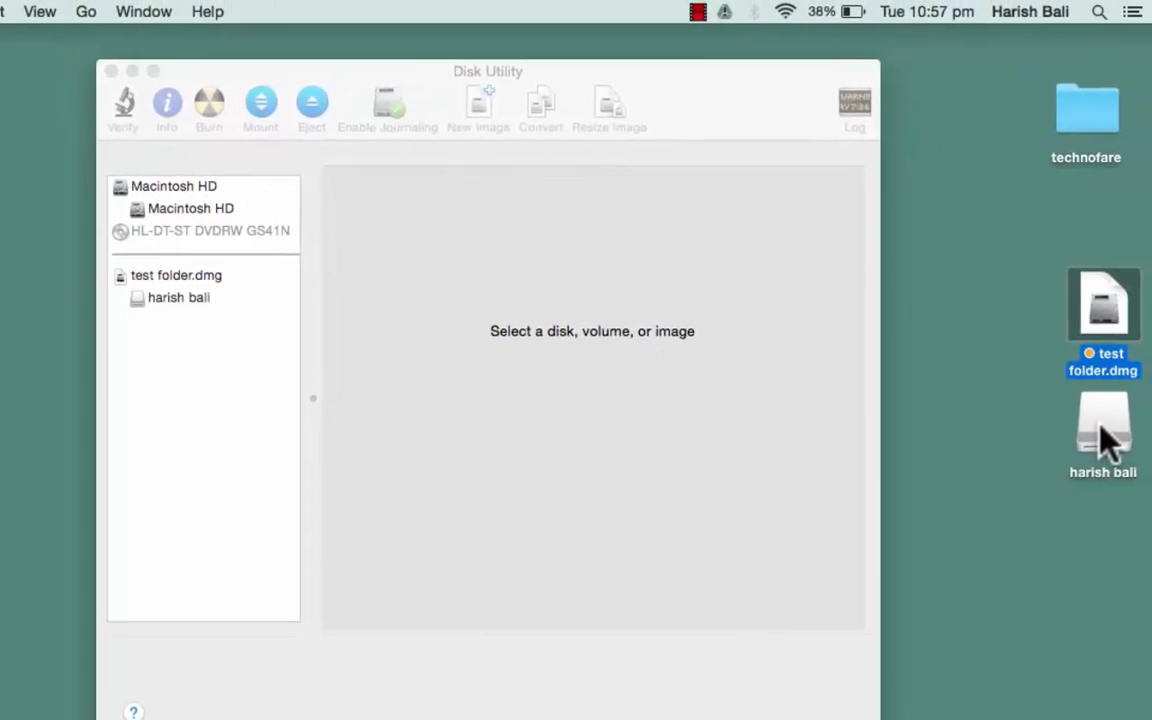
# Eject the mounted volume from the desktop and remount test folder.dmg by entering its password
pyautogui.rightClick(1108, 440)
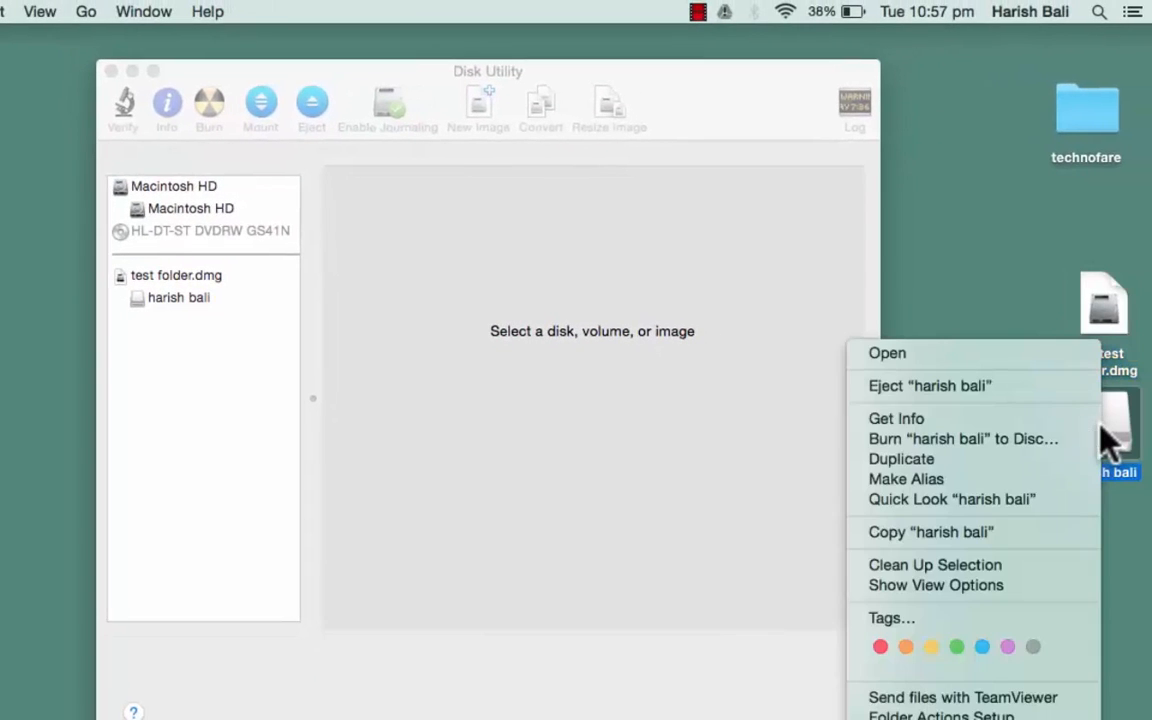
pyautogui.click(981, 391)
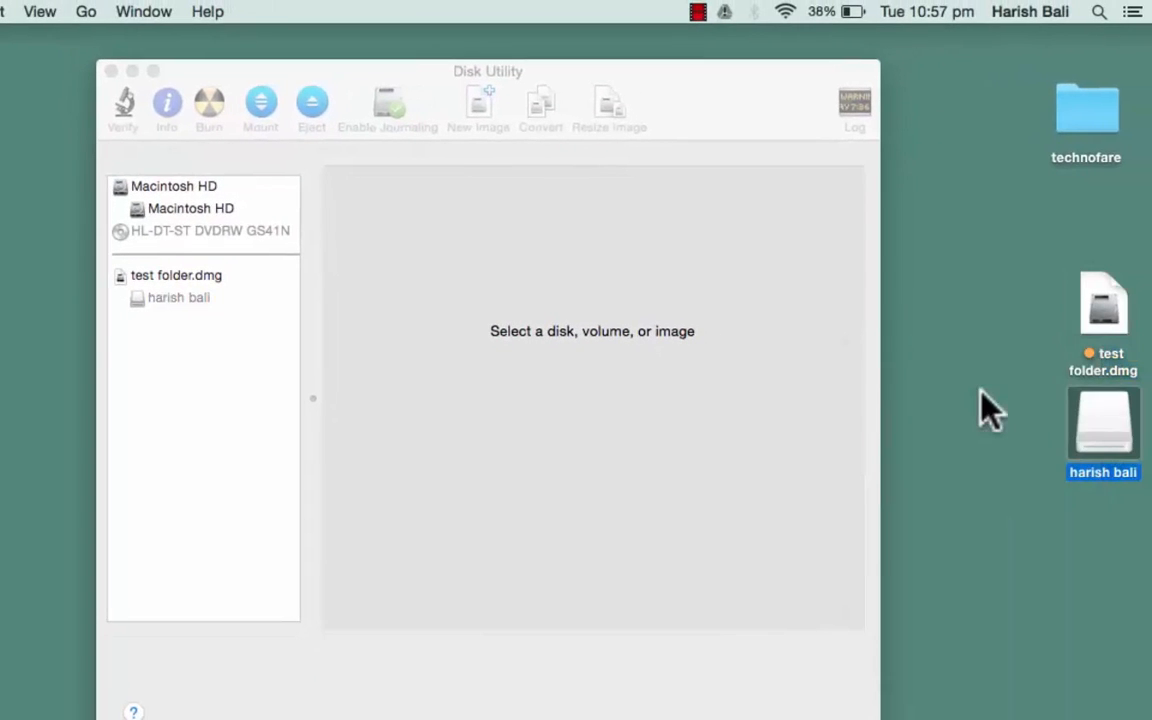
pyautogui.doubleClick(1104, 315)
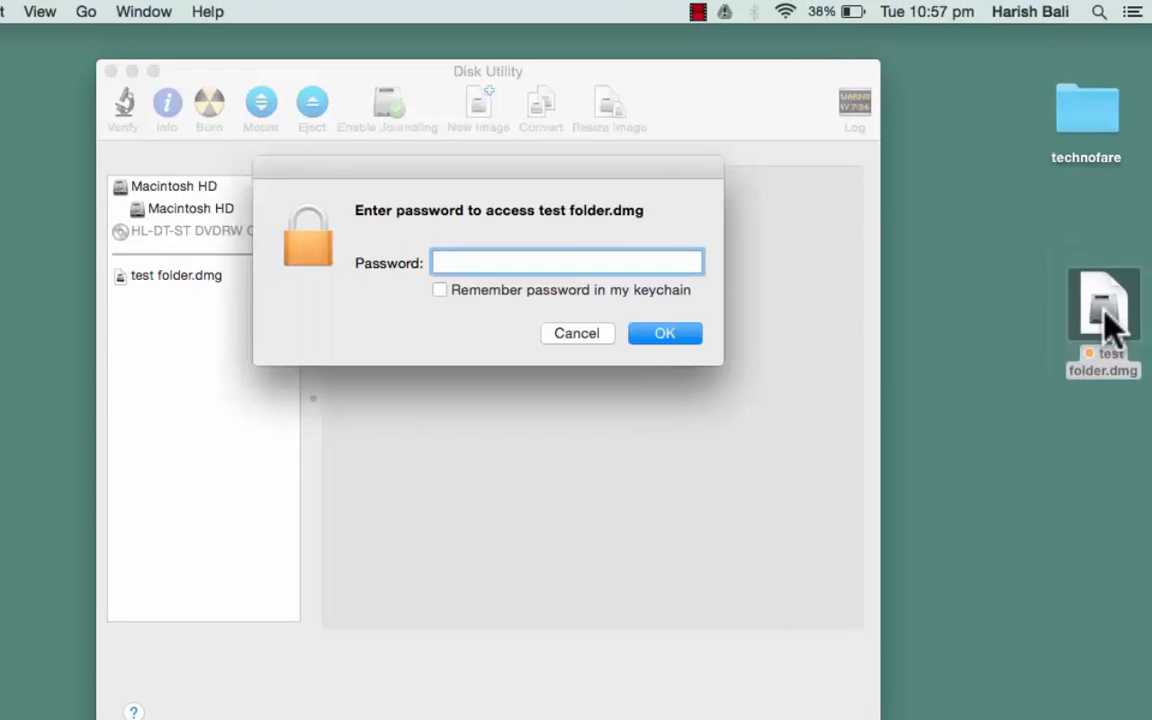
pyautogui.write('••••••••••')
pyautogui.click(688, 336)
# Open the mounted volume and copy the "pending topics" document from the technofare folder into it
pyautogui.doubleClick(1128, 445)
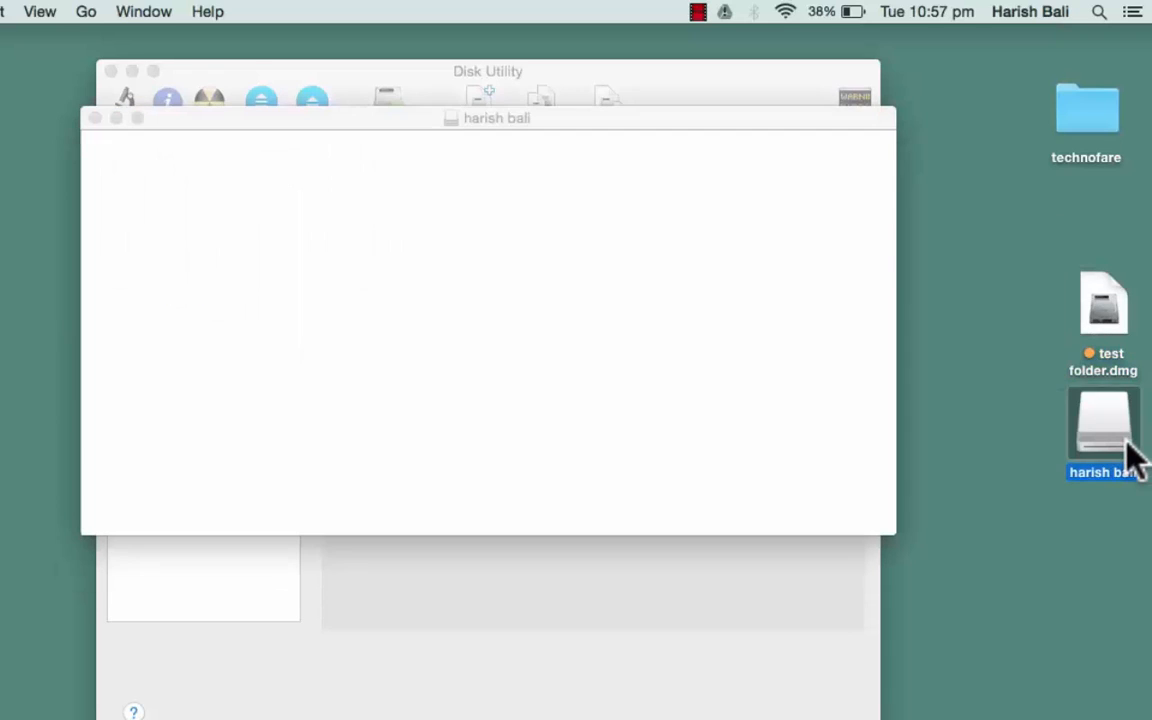
pyautogui.doubleClick(1080, 113)
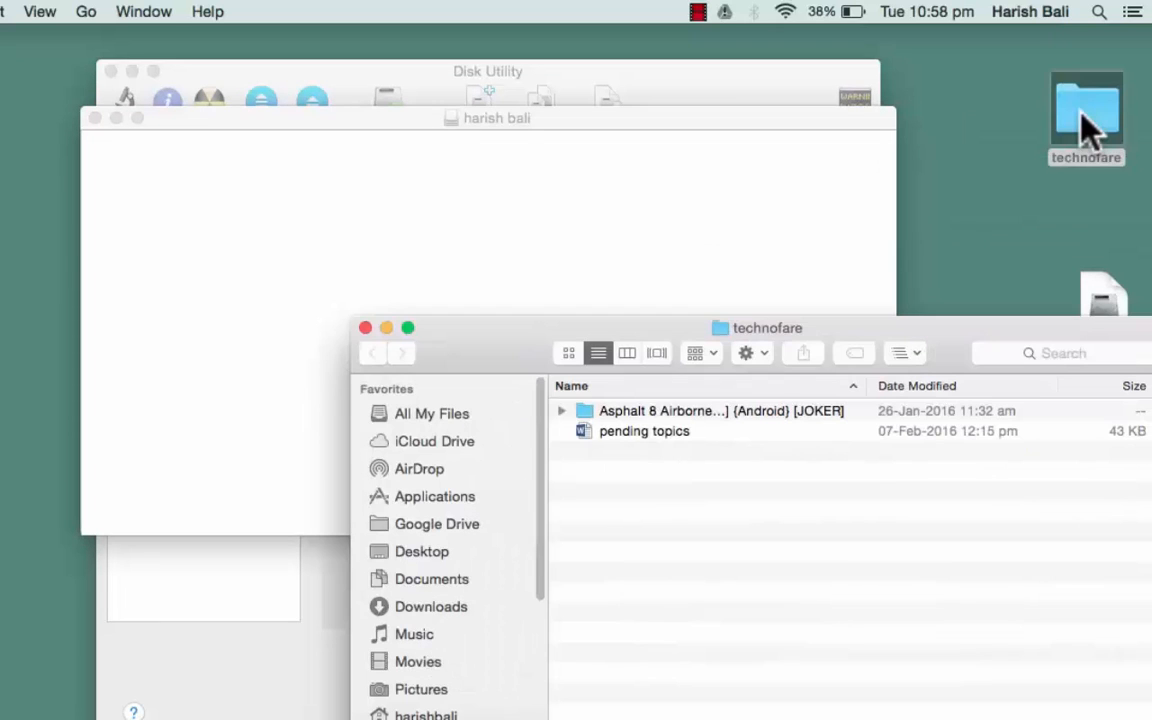
pyautogui.click(638, 431)
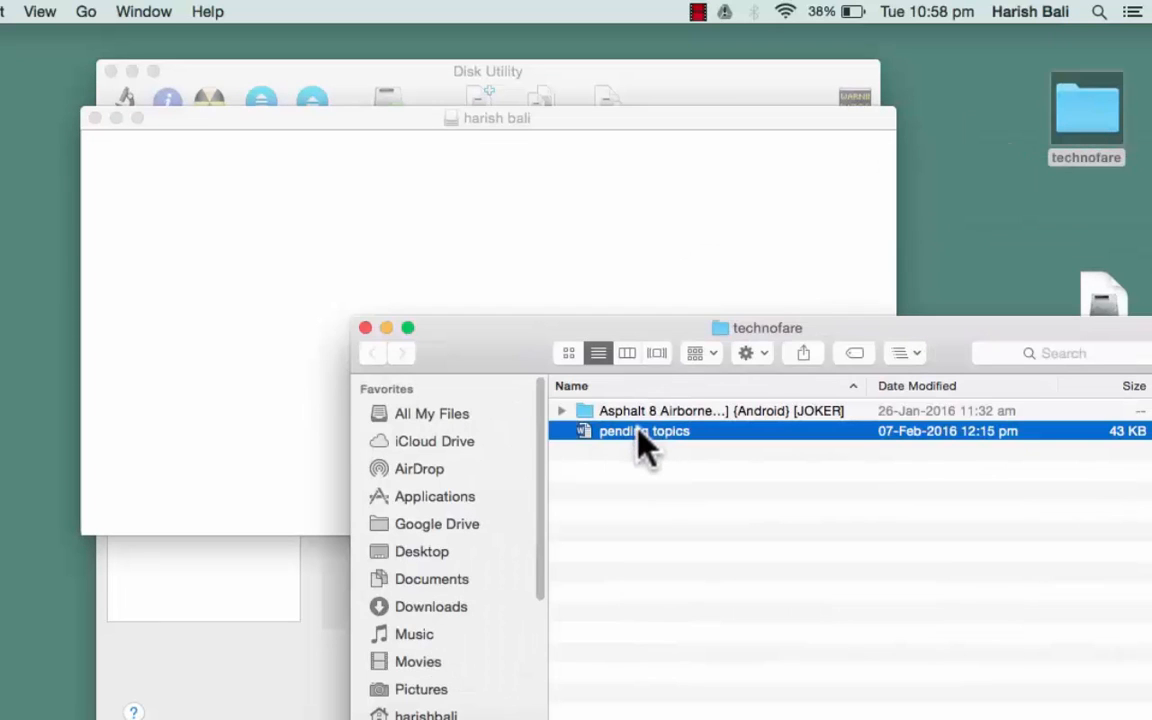
pyautogui.click(213, 228)
pyautogui.rightClick(214, 226)
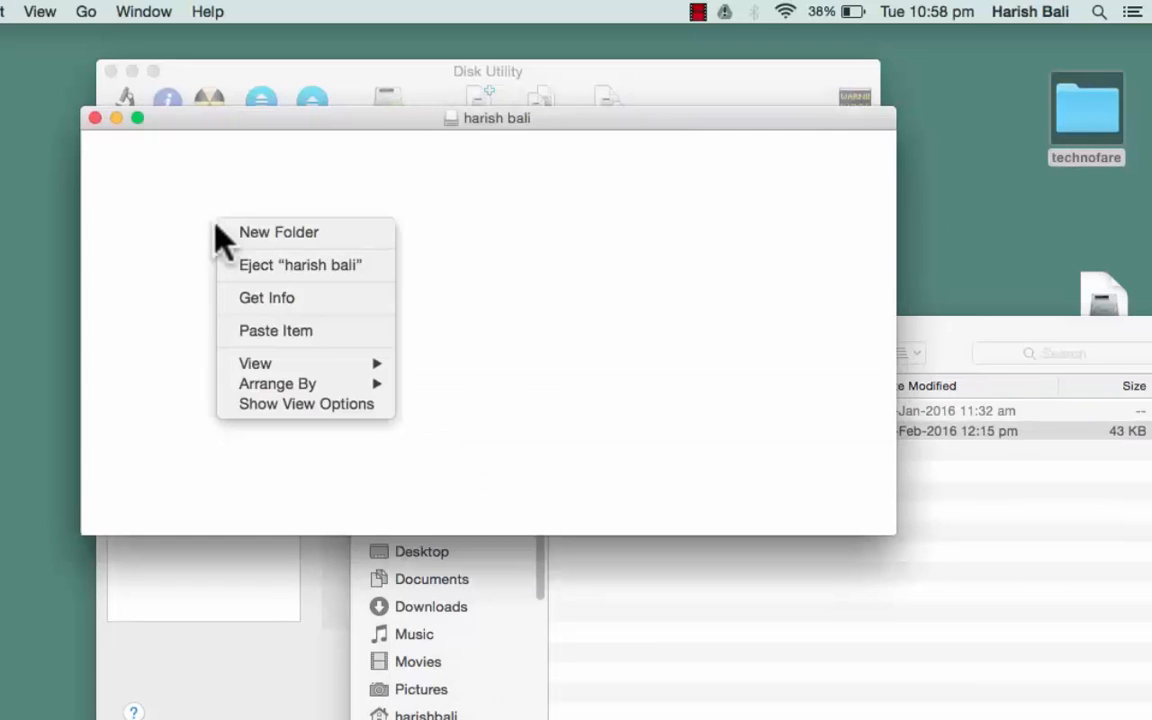
pyautogui.click(276, 331)
# Close the mounted volume, technofare and Disk Utility windows
pyautogui.click(95, 118)
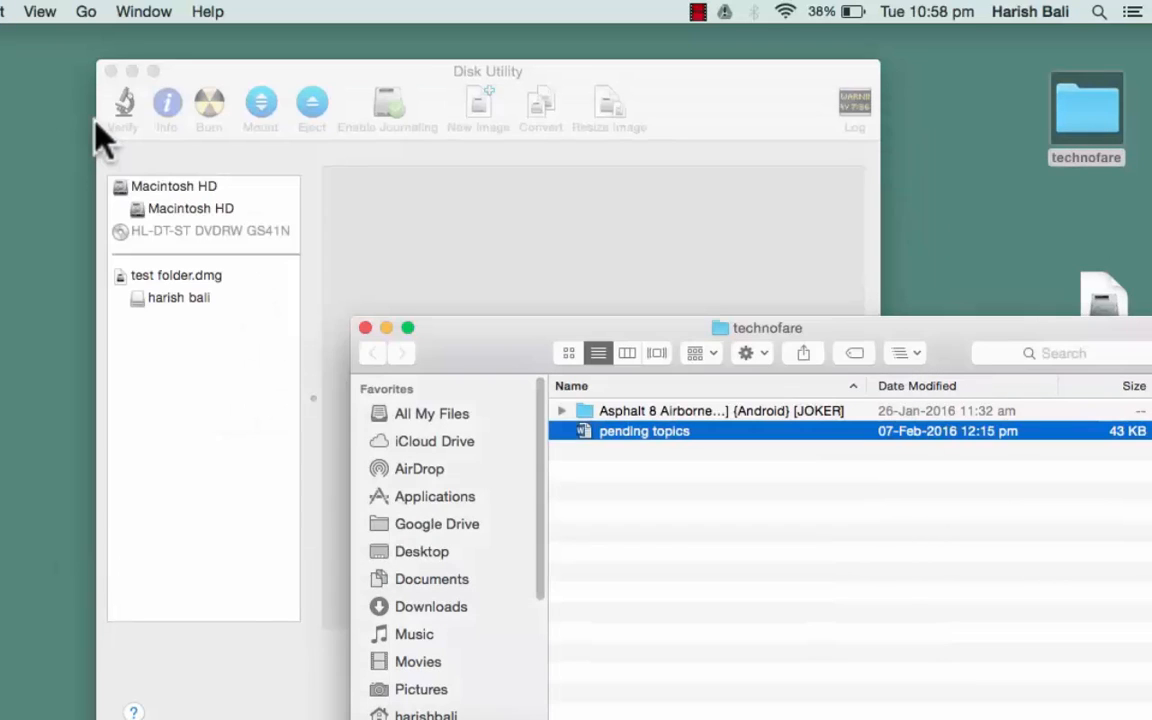
pyautogui.click(365, 328)
pyautogui.click(110, 72)
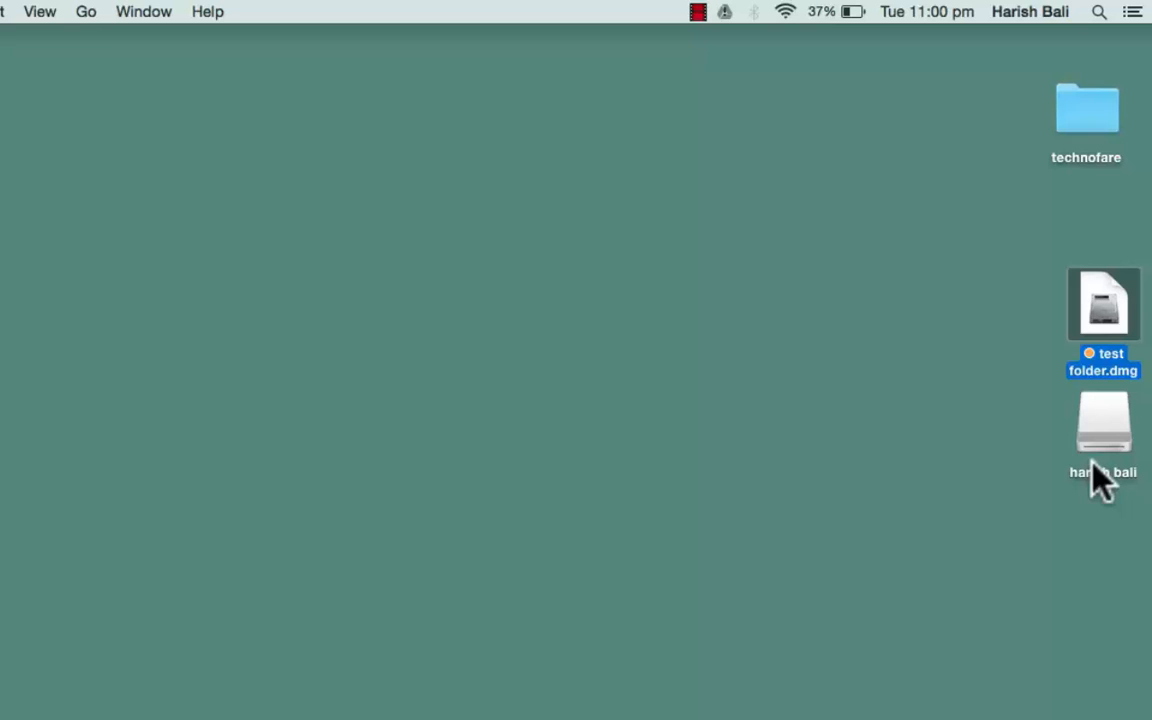
# Eject the mounted volume of test folder.dmg to lock its contents
pyautogui.click(1113, 450)
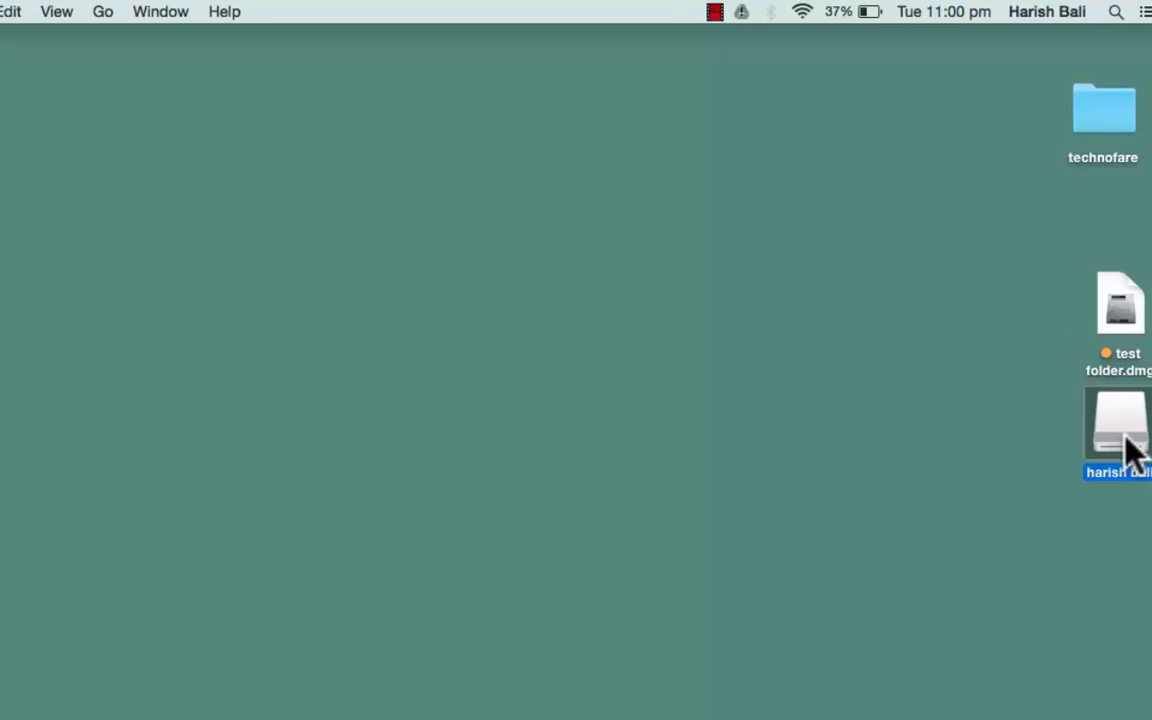
pyautogui.rightClick(1128, 445)
pyautogui.click(1034, 370)
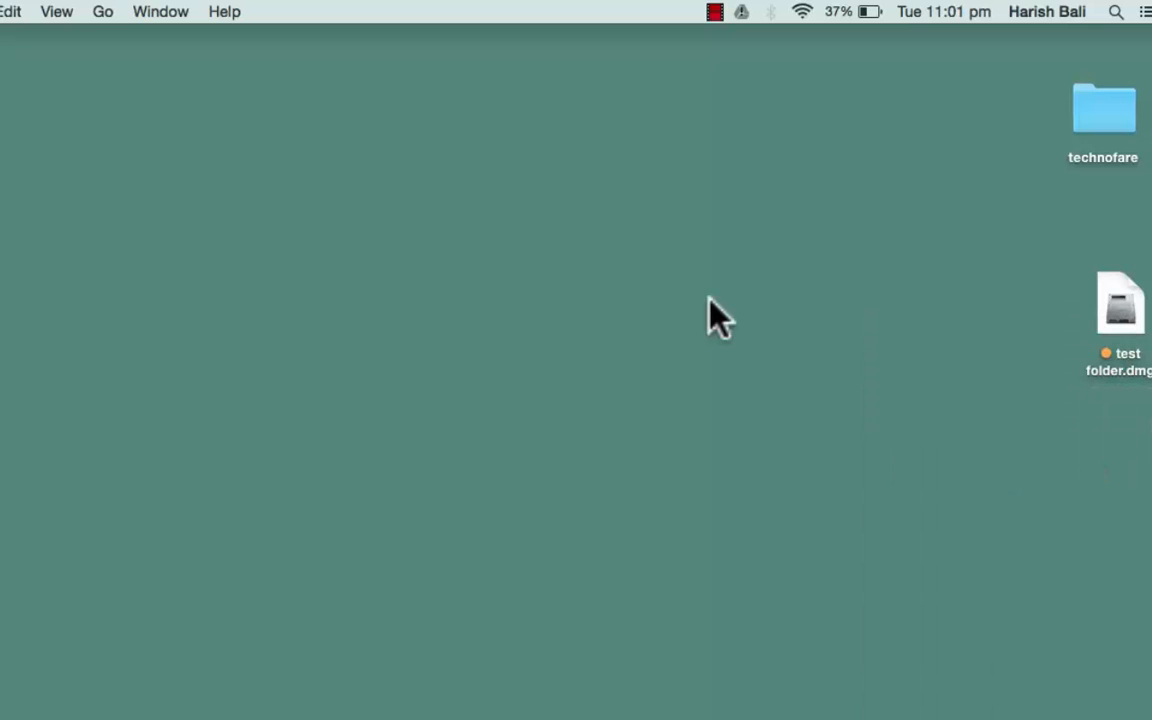
# Launch Disk Utility again through the system search
pyautogui.press('super+space')
pyautogui.write('d')
pyautogui.press('Return')
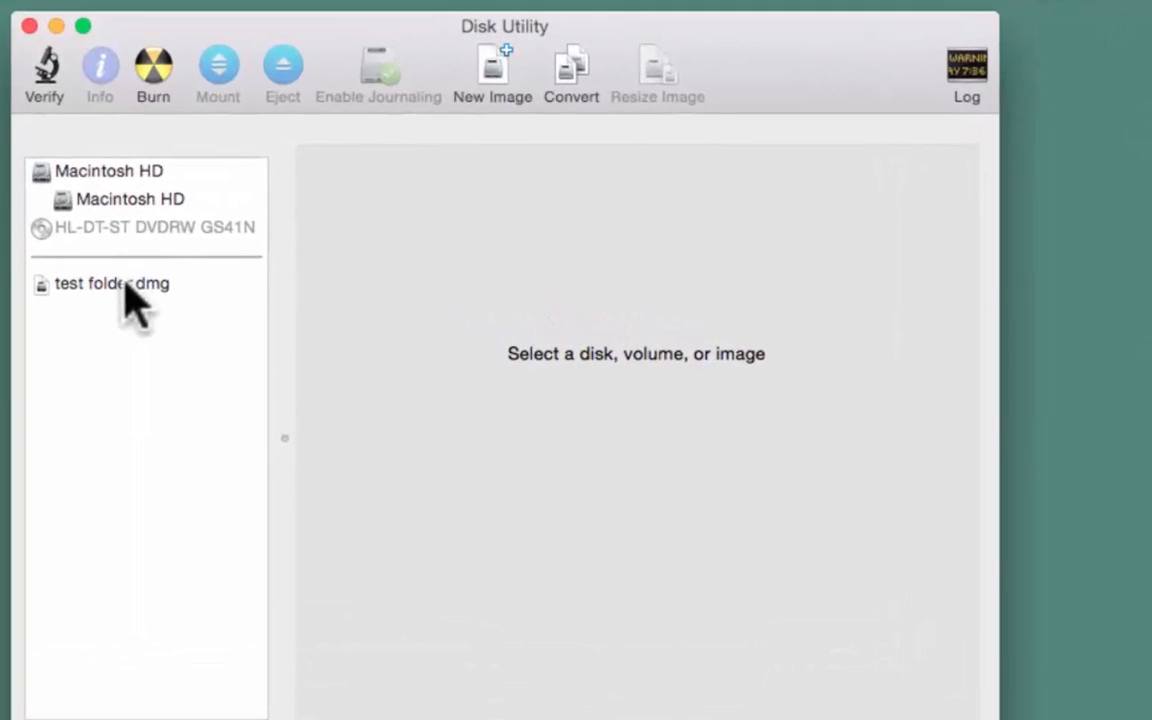
# Start resizing the test folder.dmg image and unlock it with the image password
pyautogui.click(126, 286)
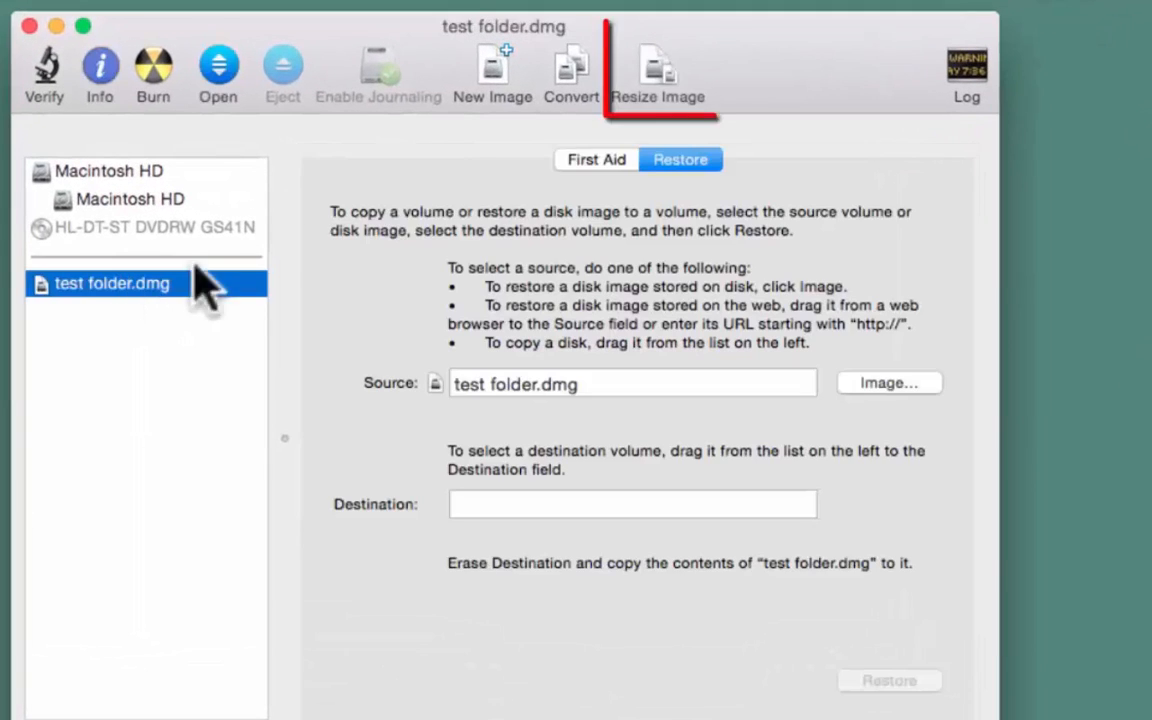
pyautogui.click(667, 85)
pyautogui.write('•••••••')
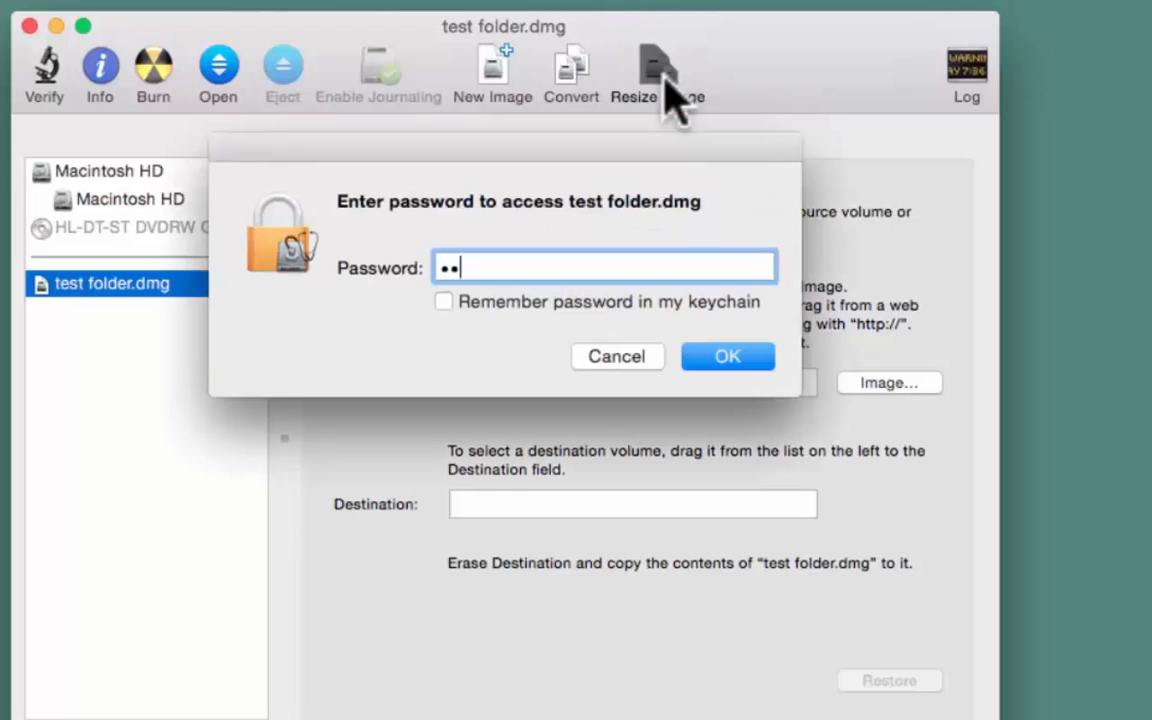
pyautogui.write('••••')
pyautogui.click(757, 366)
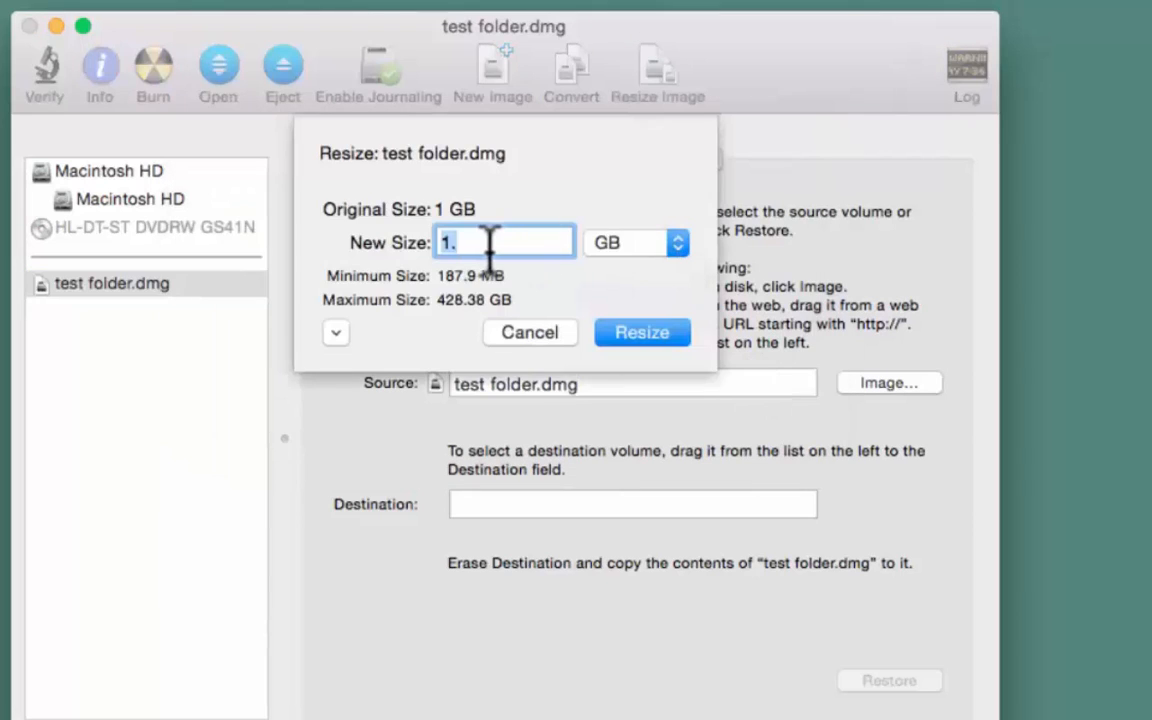
# Set the new size of test folder.dmg to 5 GB and apply the resize
pyautogui.press('BackSpace')
pyautogui.press('BackSpace')
pyautogui.write('5')
pyautogui.click(632, 333)
# Check the file size of test folder.dmg on the desktop in its file information, then close the information window
pyautogui.click(1103, 335)
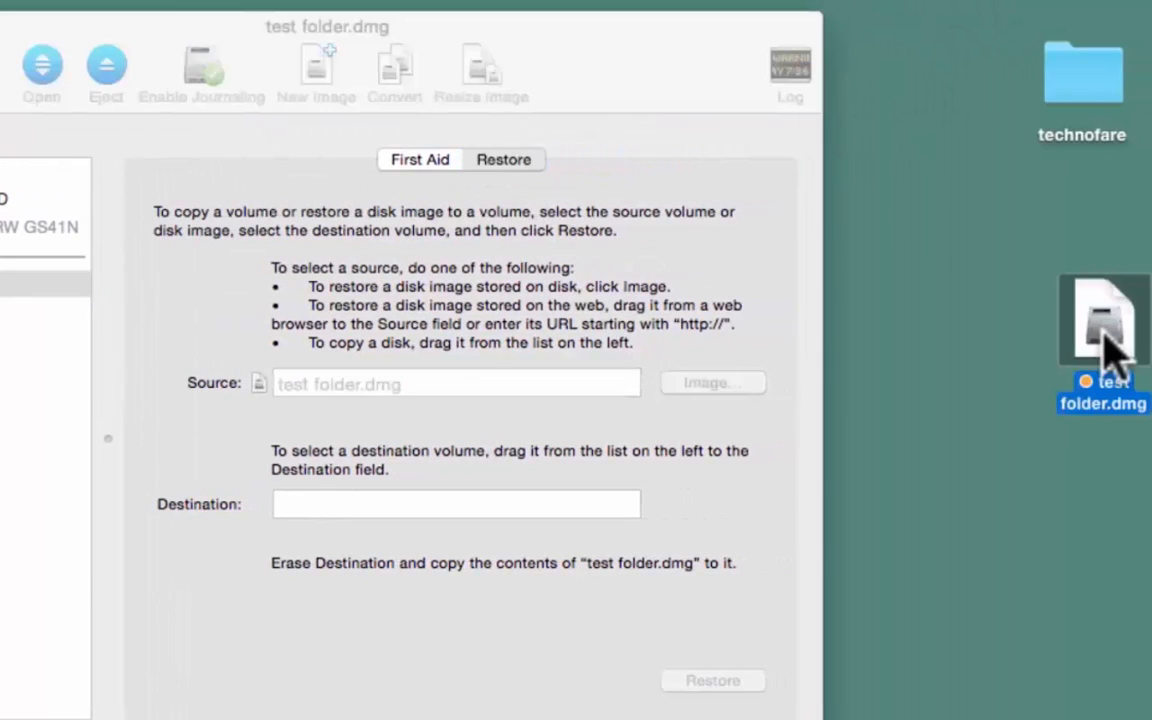
pyautogui.rightClick(1106, 345)
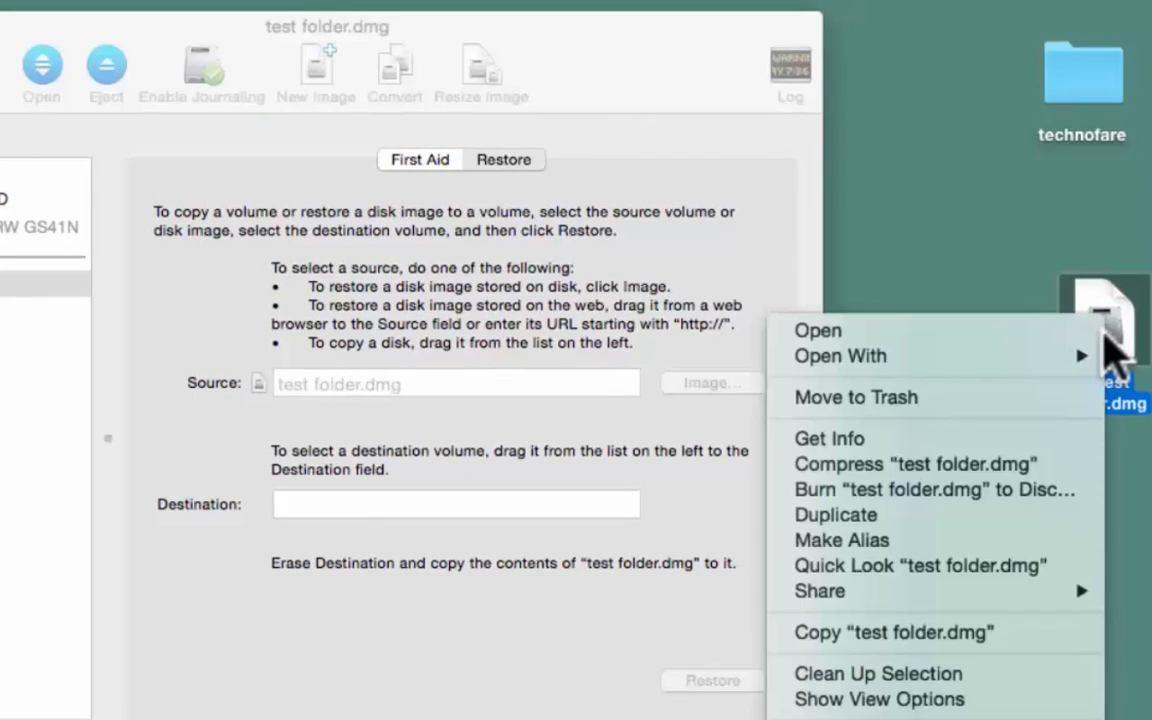
pyautogui.click(854, 445)
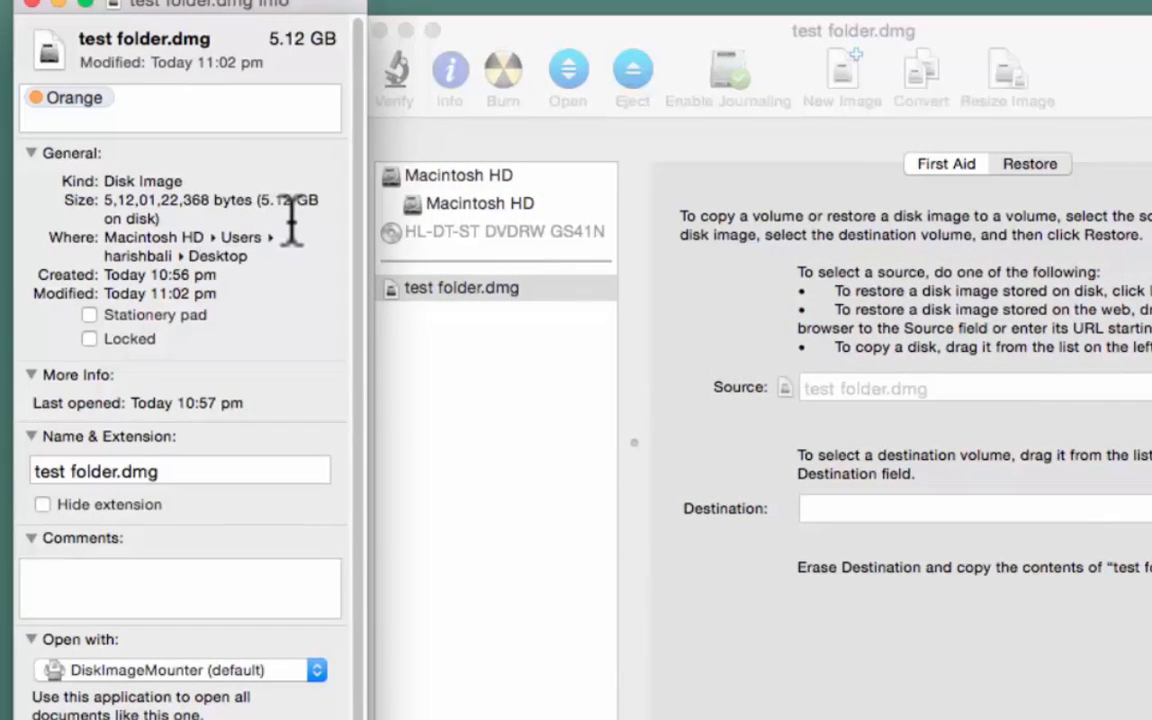
pyautogui.click(31, 4)
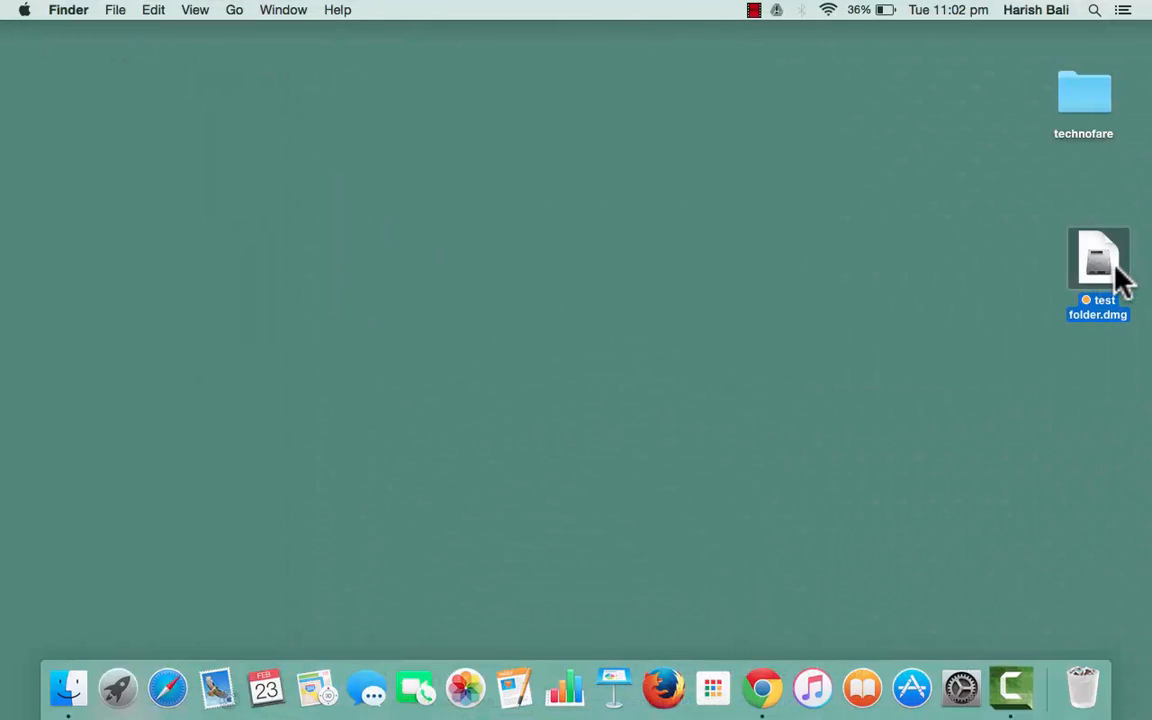
# Mount test folder.dmg from the desktop by entering the image password
pyautogui.doubleClick(1122, 280)
pyautogui.write('•••••••••••')
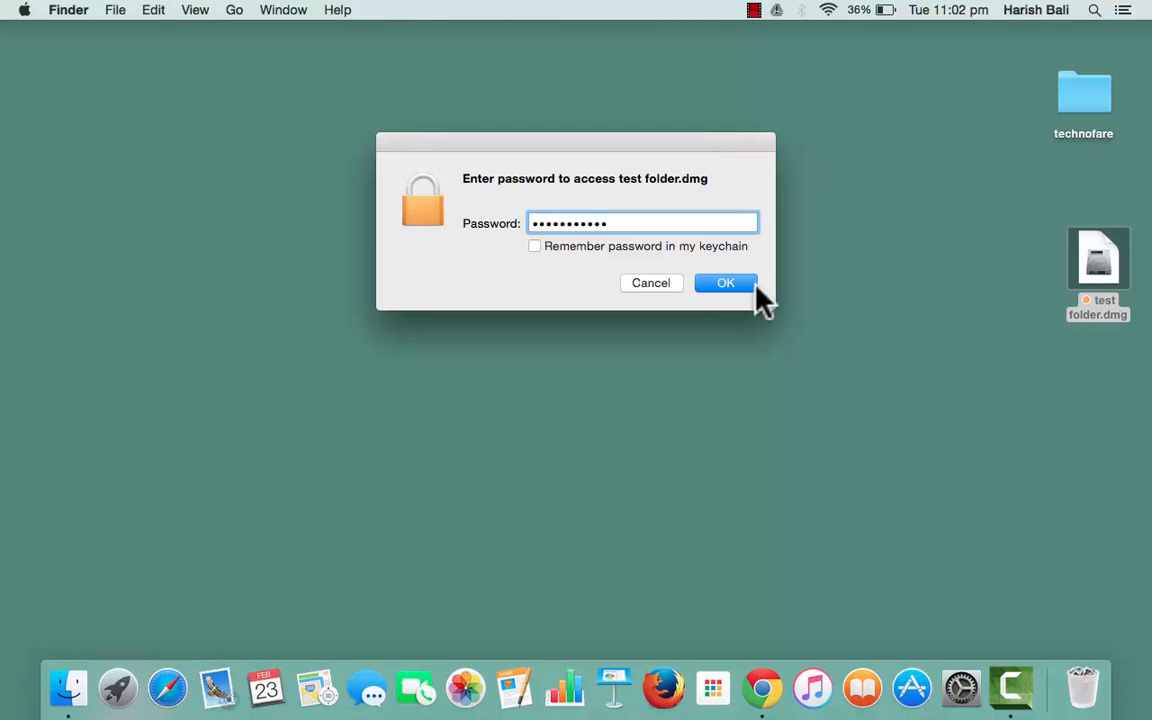
pyautogui.click(752, 284)
# Launch Disk Utility through the system search and show the partition layout of test folder.dmg
pyautogui.press('super+space')
pyautogui.write('disk')
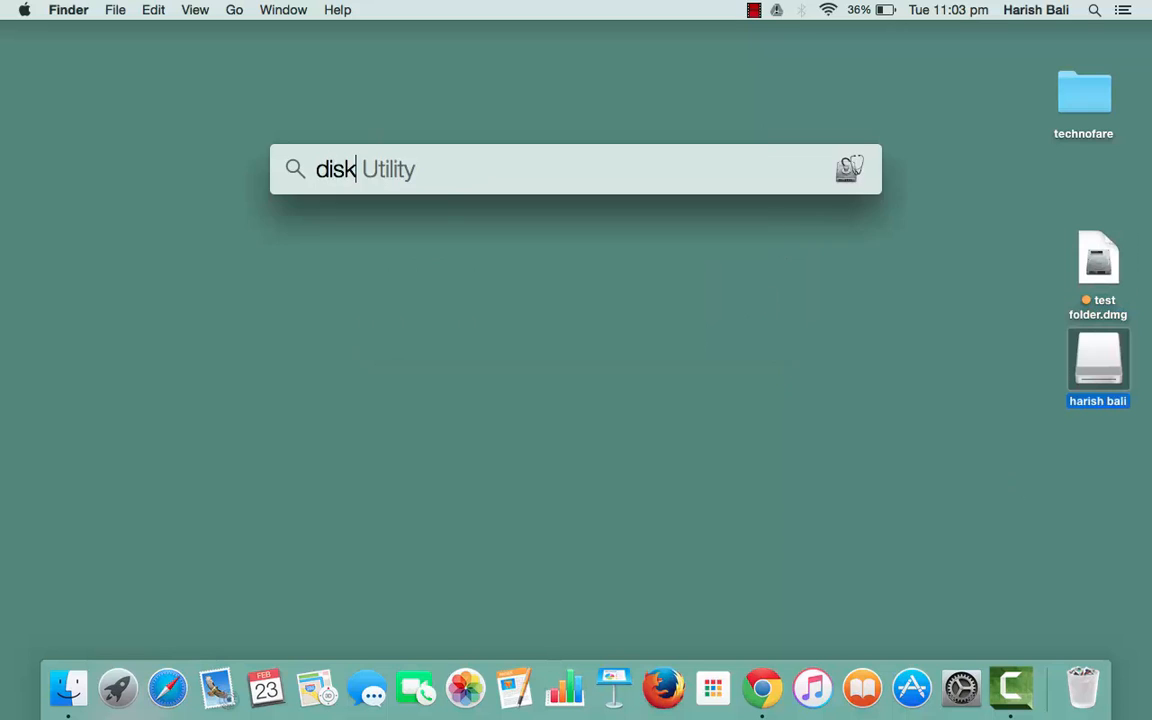
pyautogui.press('Return')
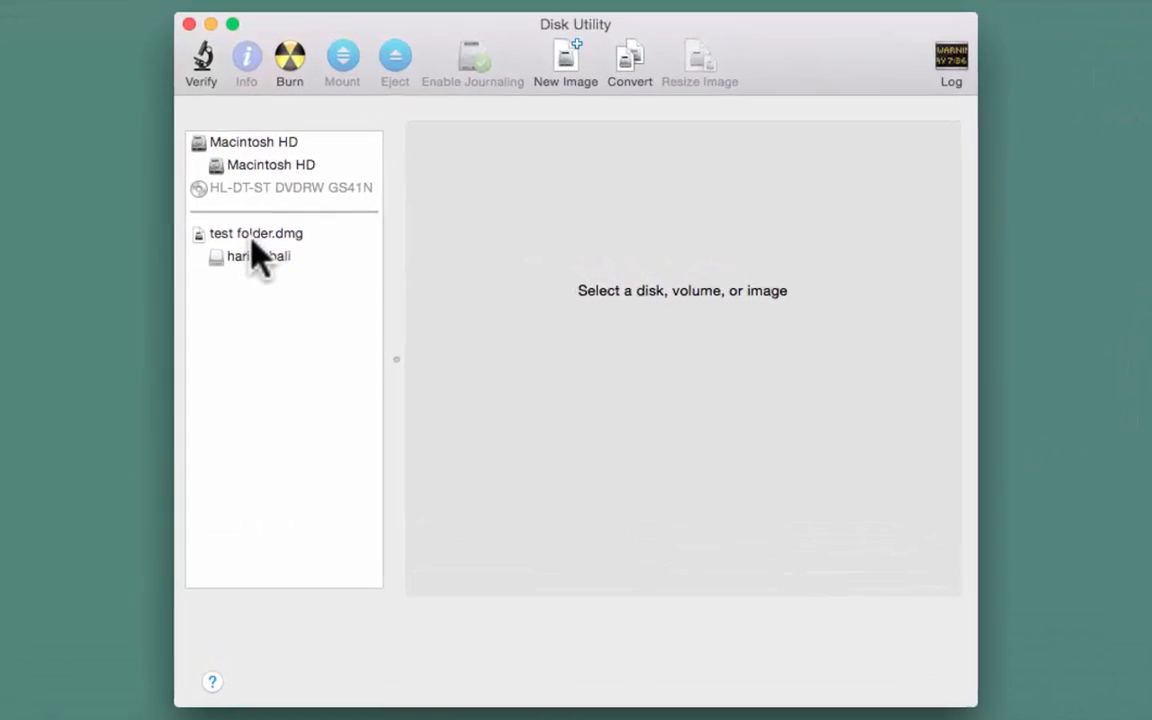
pyautogui.click(252, 238)
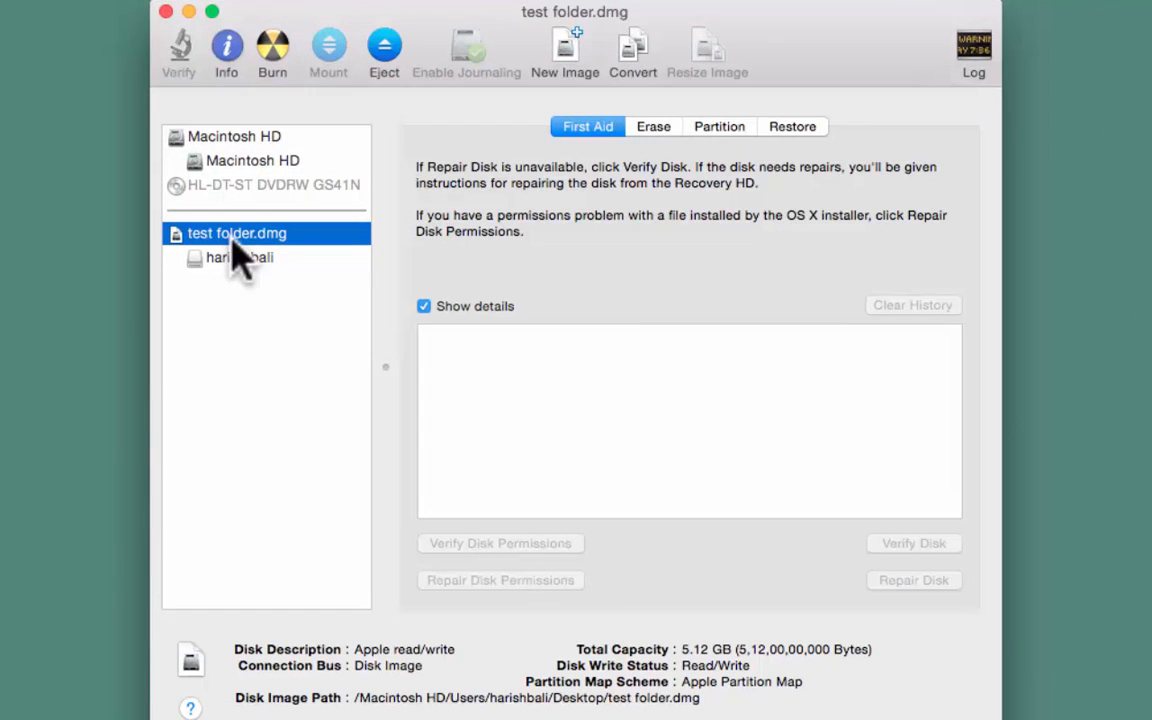
pyautogui.click(720, 127)
# Set the size of the partition in test folder.dmg to 5 GB and apply the partitioning
pyautogui.click(758, 266)
pyautogui.press('BackSpace')
pyautogui.press('BackSpace')
pyautogui.press('BackSpace')
pyautogui.press('BackSpace')
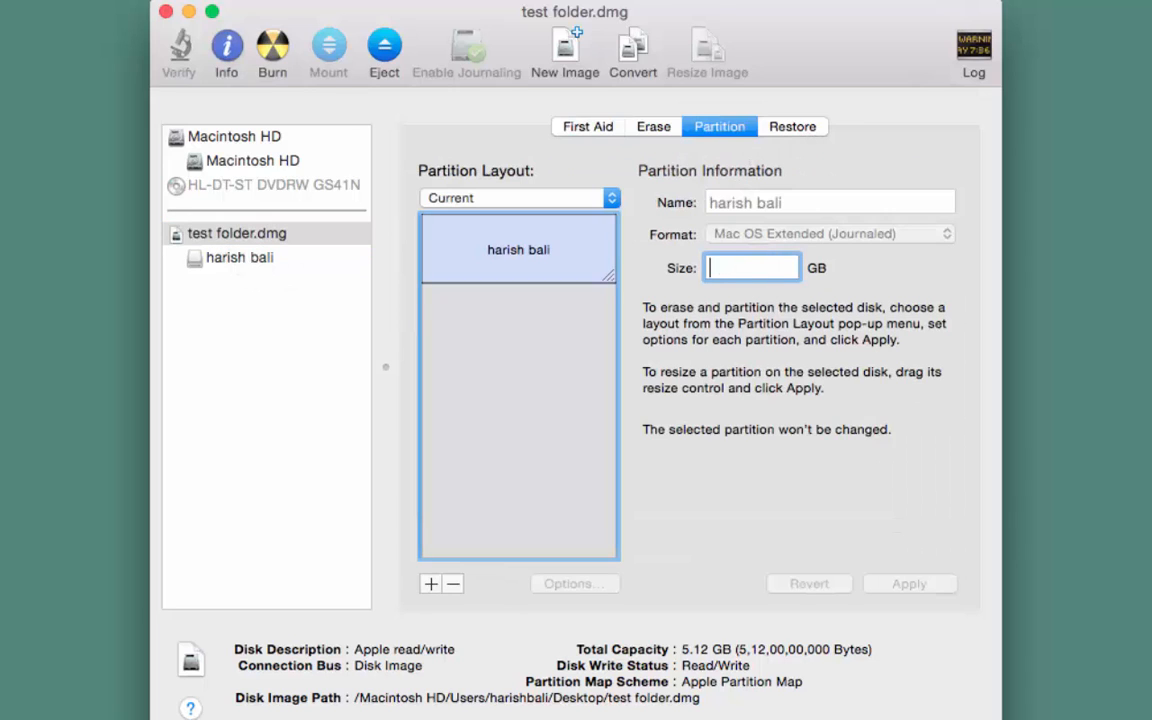
pyautogui.write('5')
pyautogui.press('Return')
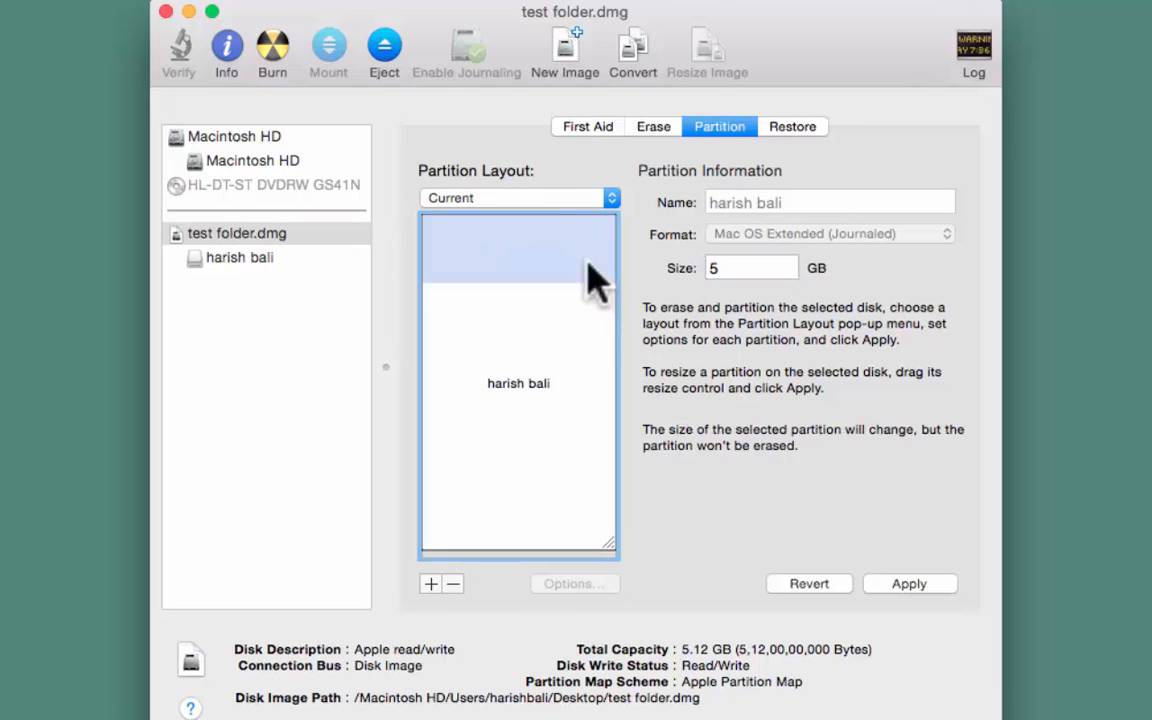
pyautogui.click(909, 584)
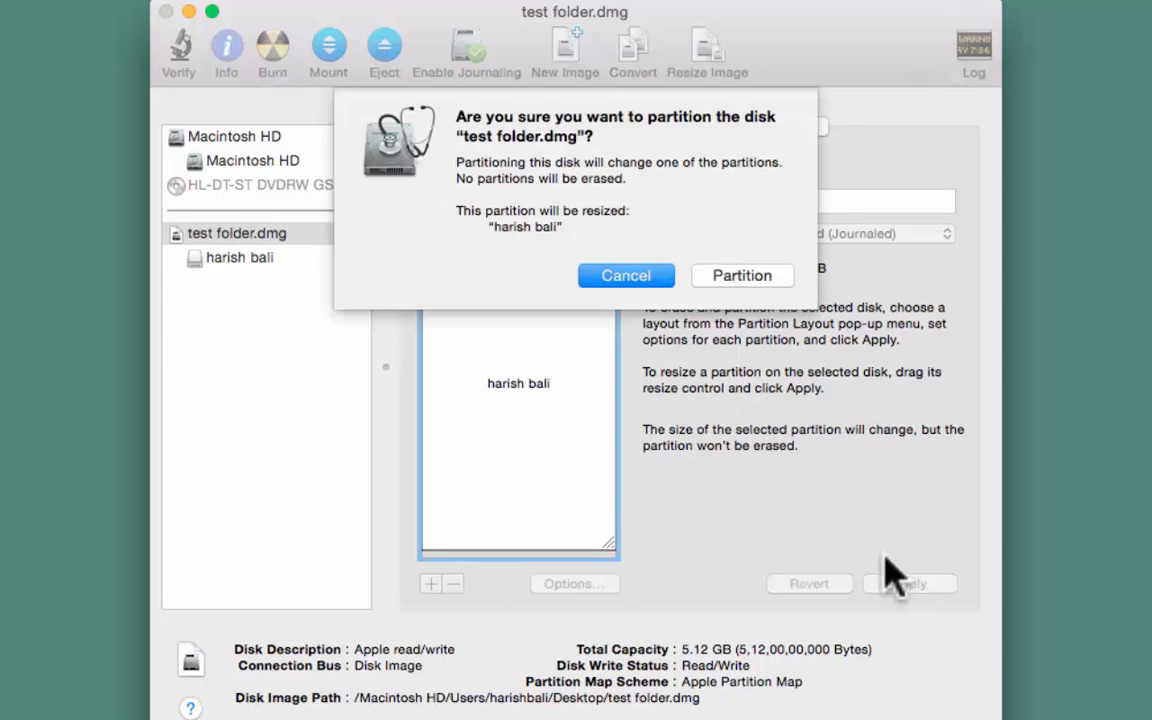
pyautogui.click(741, 277)
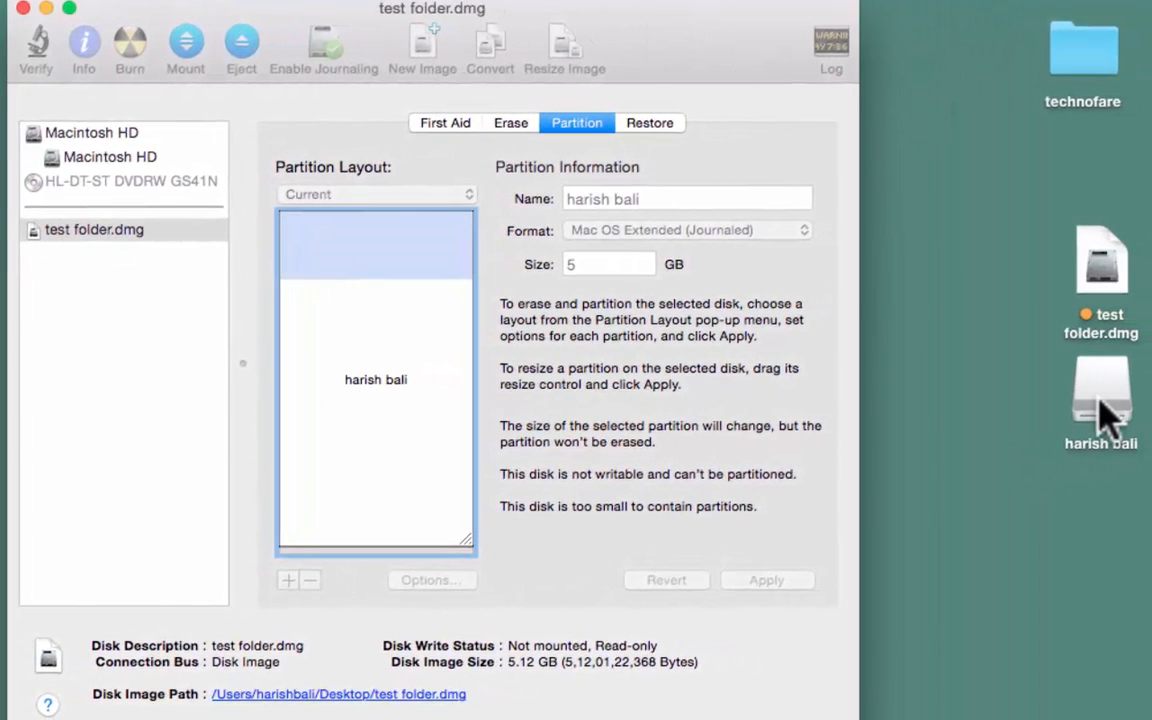
# Check the capacity of the mounted volume in its information window and close that window
pyautogui.click(1103, 405)
pyautogui.rightClick(1103, 410)
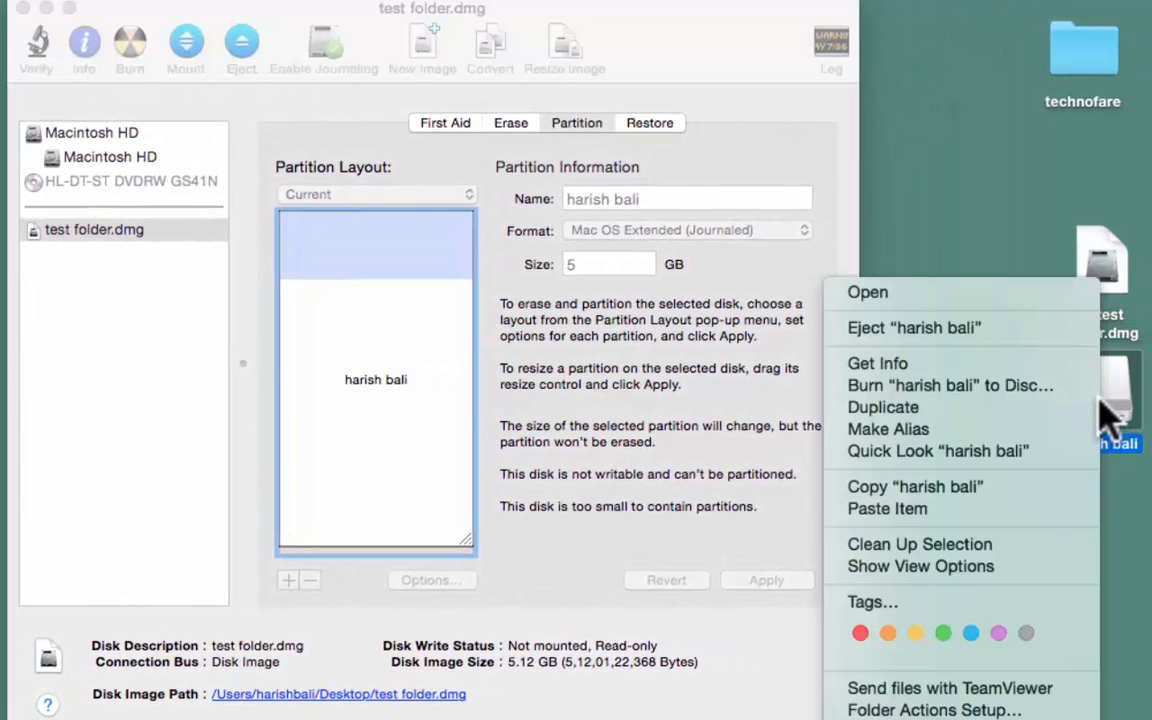
pyautogui.click(878, 364)
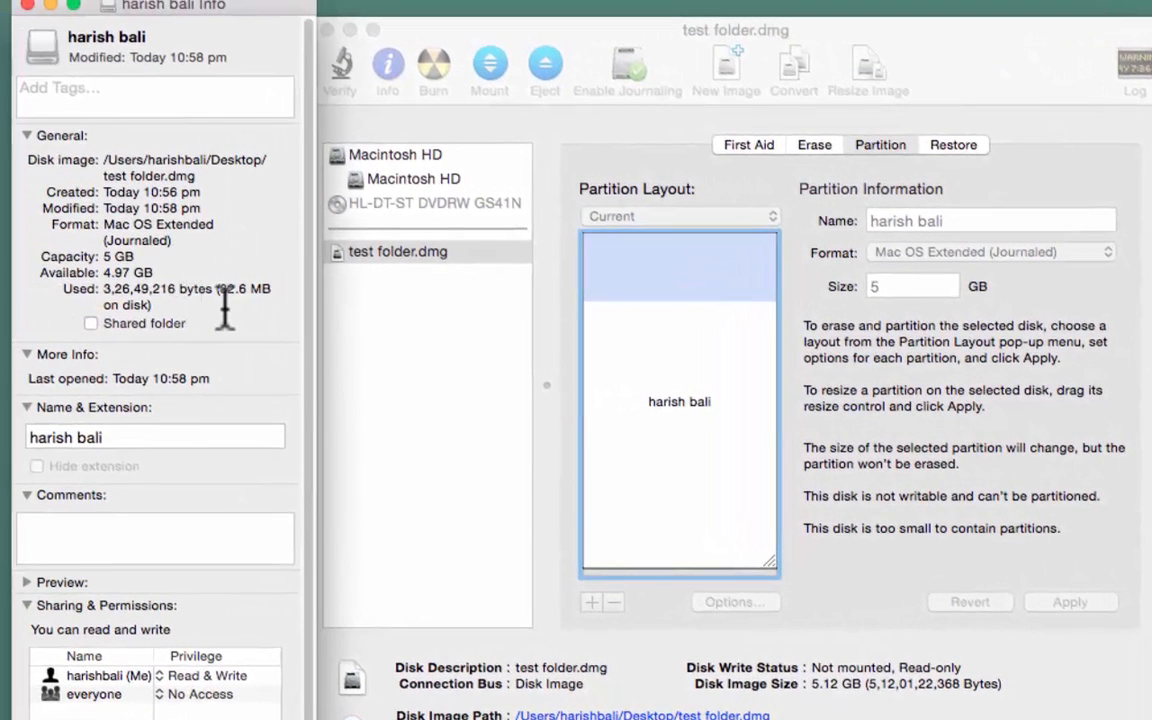
pyautogui.click(27, 6)
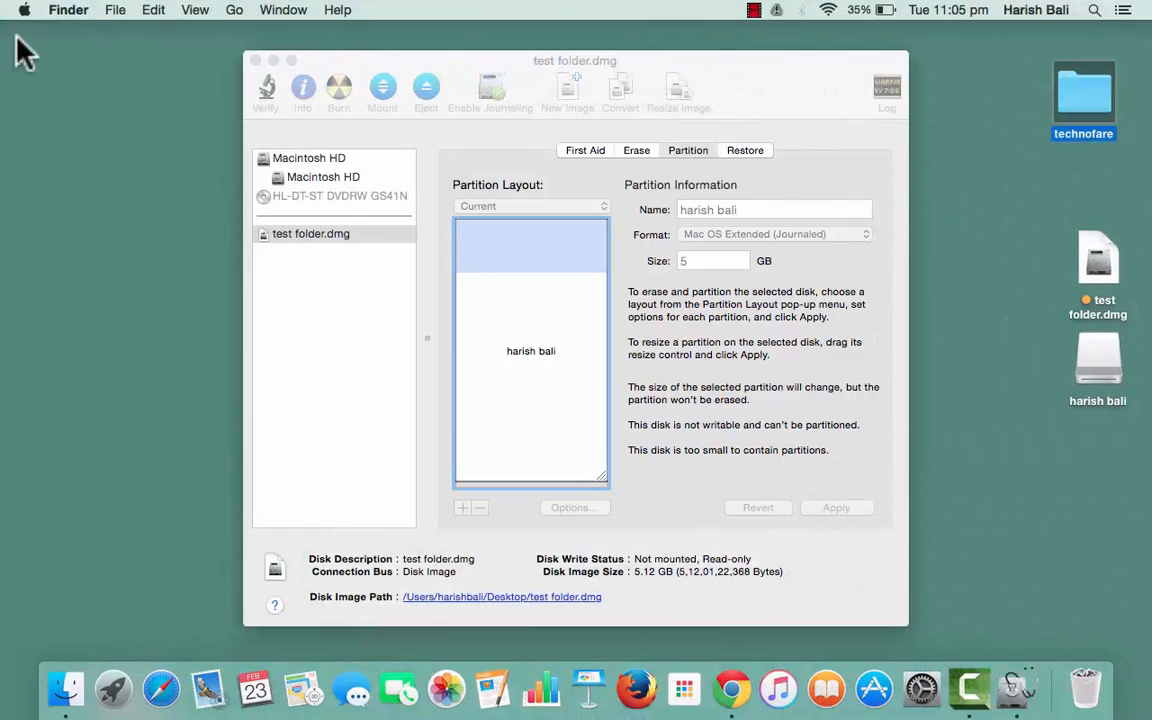
# Eject the mounted volume from the desktop and select the test folder.dmg file
pyautogui.rightClick(1105, 360)
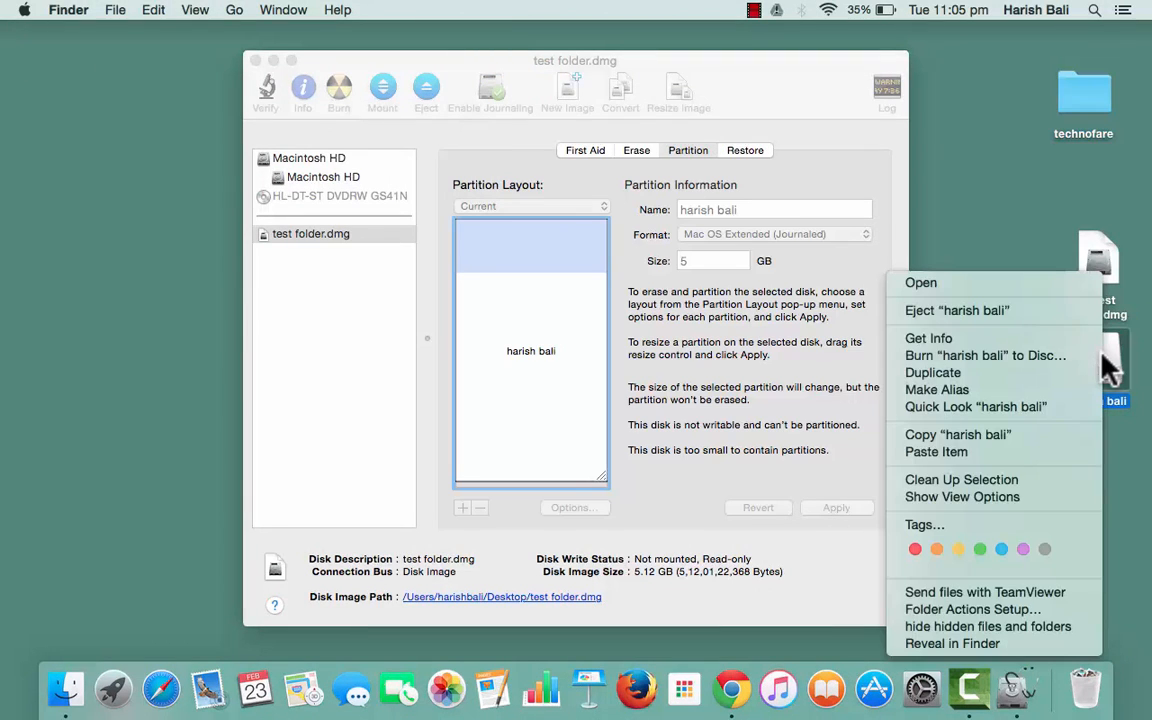
pyautogui.click(965, 312)
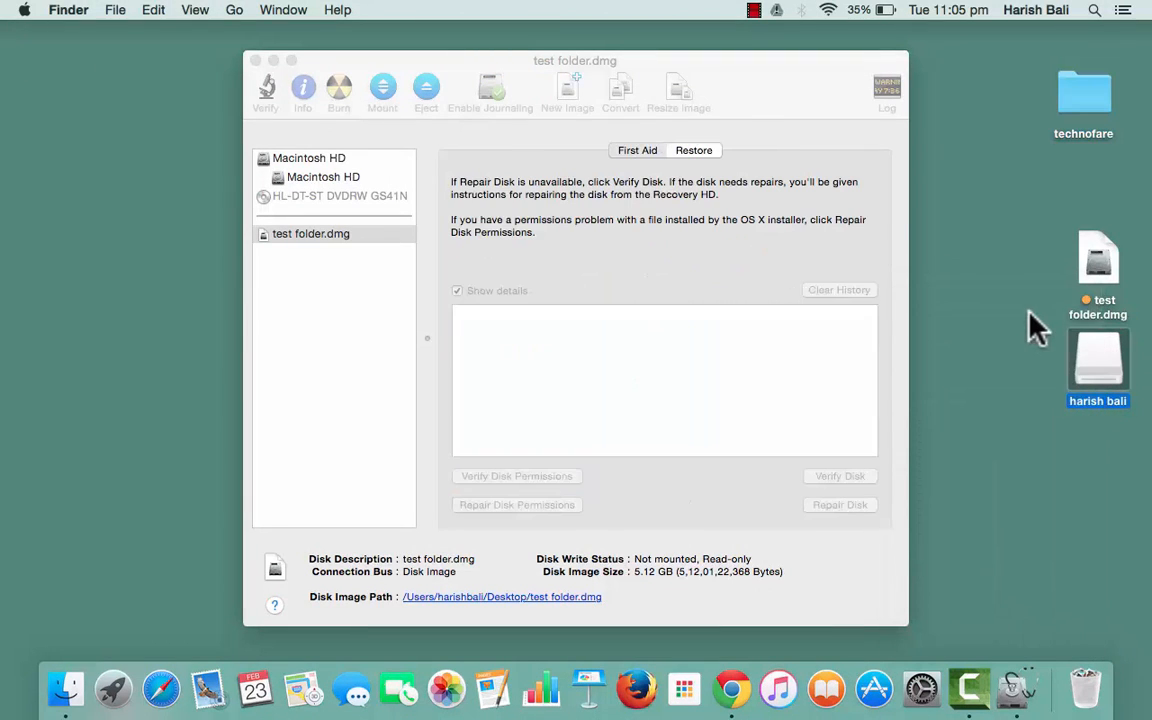
pyautogui.click(1105, 288)
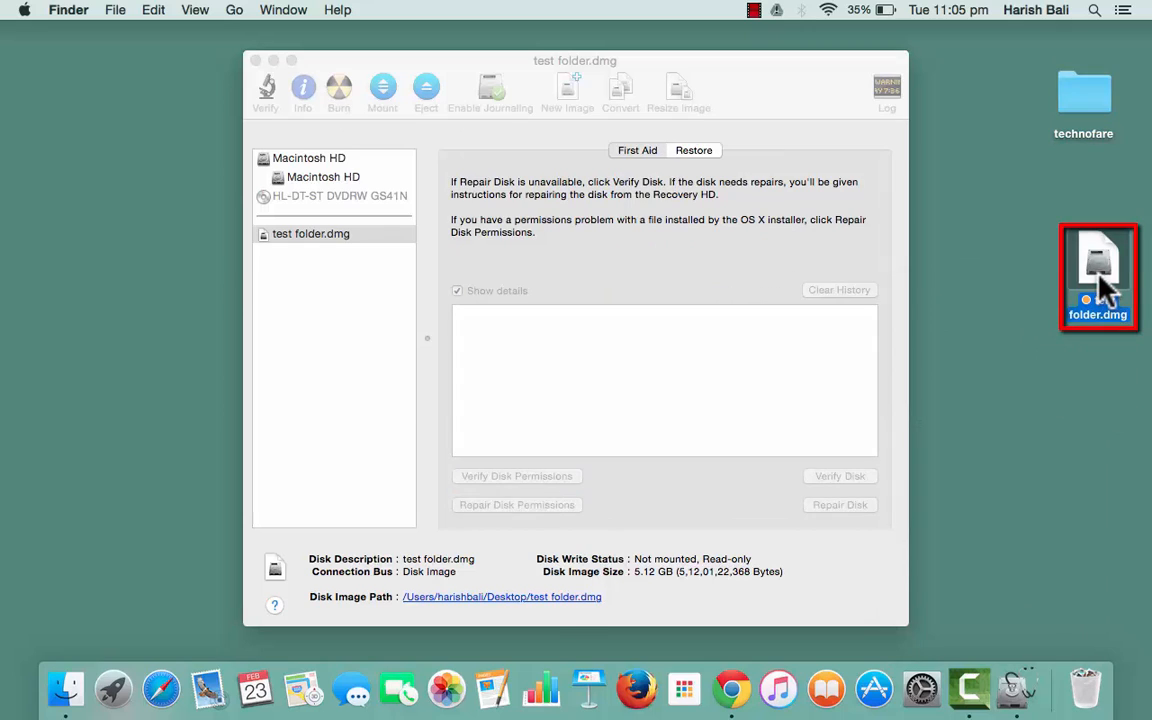